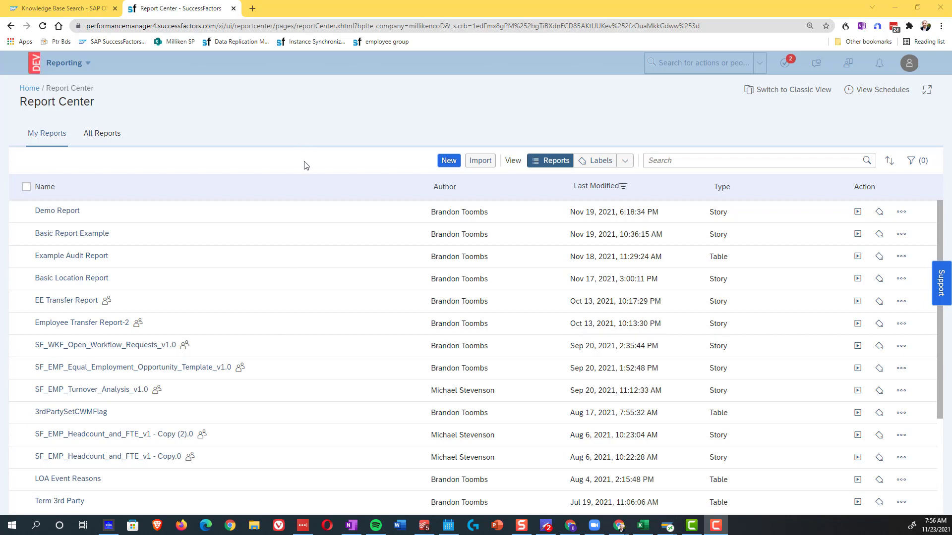
# Open the Basic Report Example story in edit mode from its action menu
pyautogui.click(903, 235)
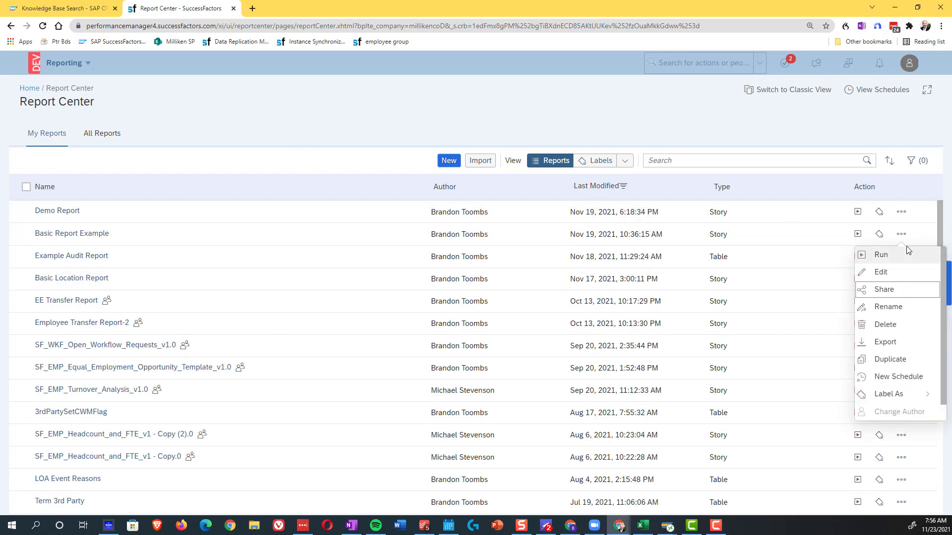
pyautogui.click(885, 277)
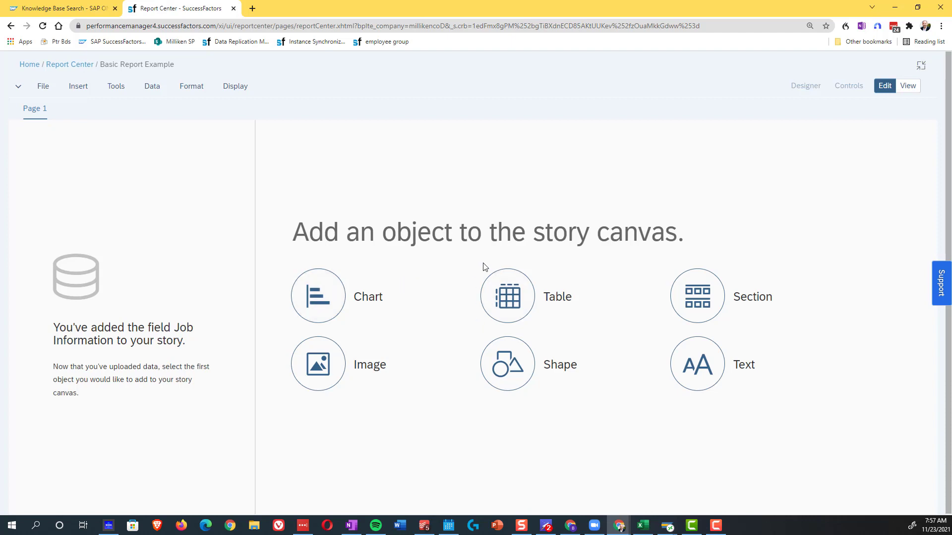
# Add a table, widen and heighten it, and enable 'Auto-size And Page Table Vertically'
pyautogui.click(509, 299)
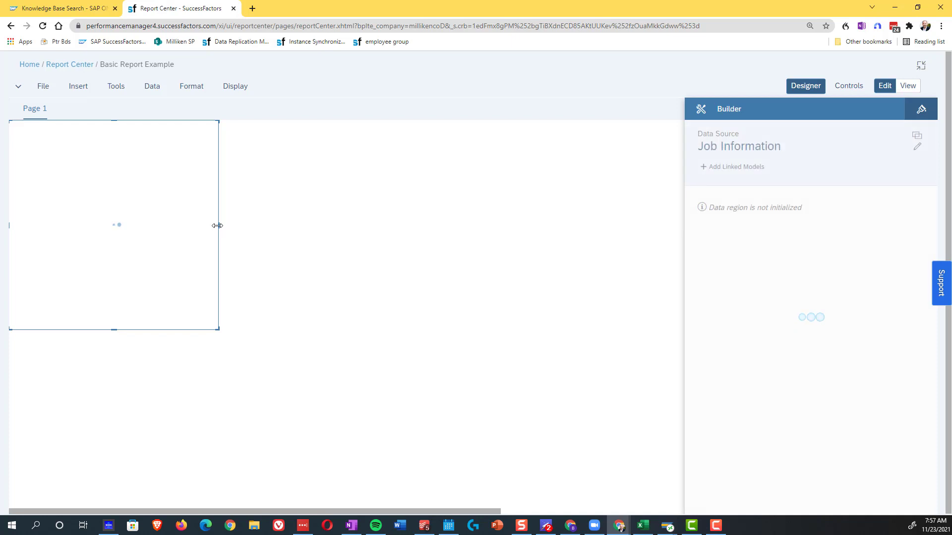
pyautogui.moveTo(217, 226); pyautogui.dragTo(667, 283)
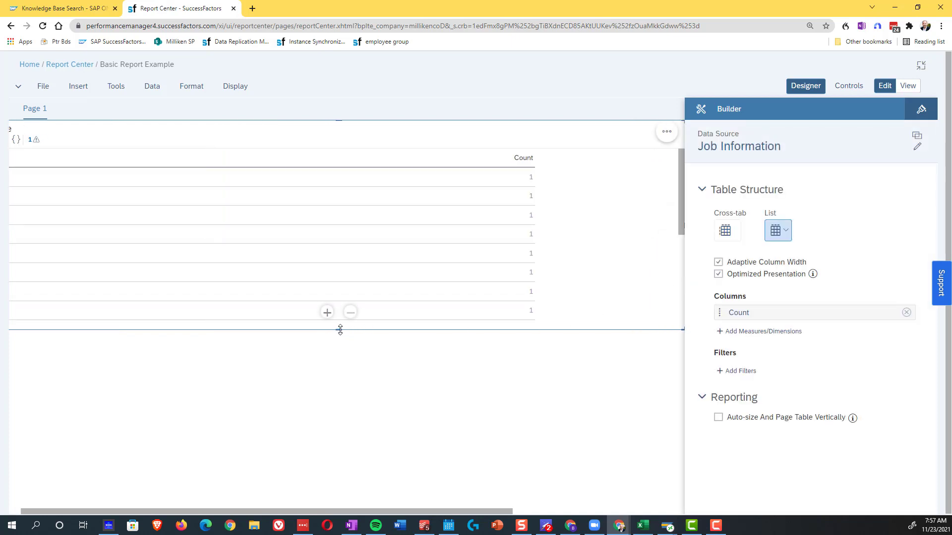
pyautogui.moveTo(339, 329); pyautogui.dragTo(451, 515)
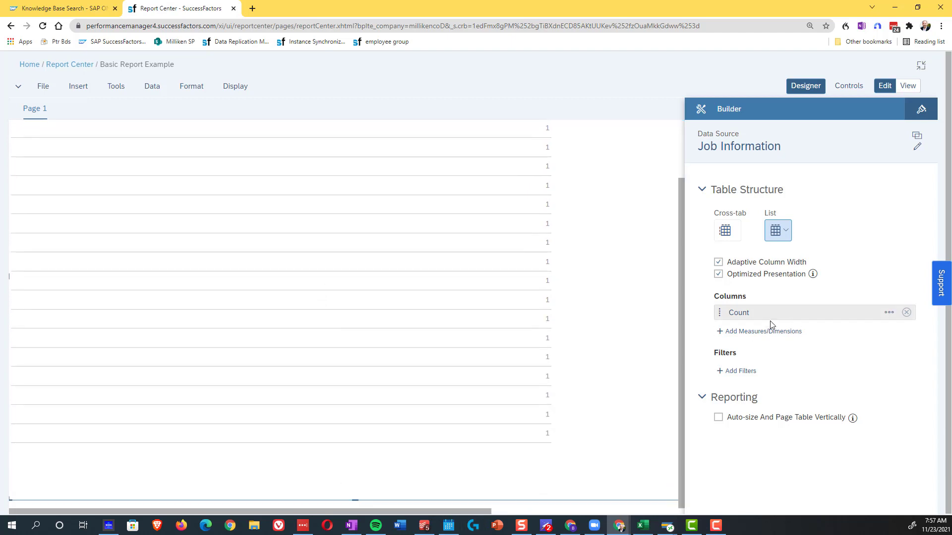
pyautogui.click(718, 419)
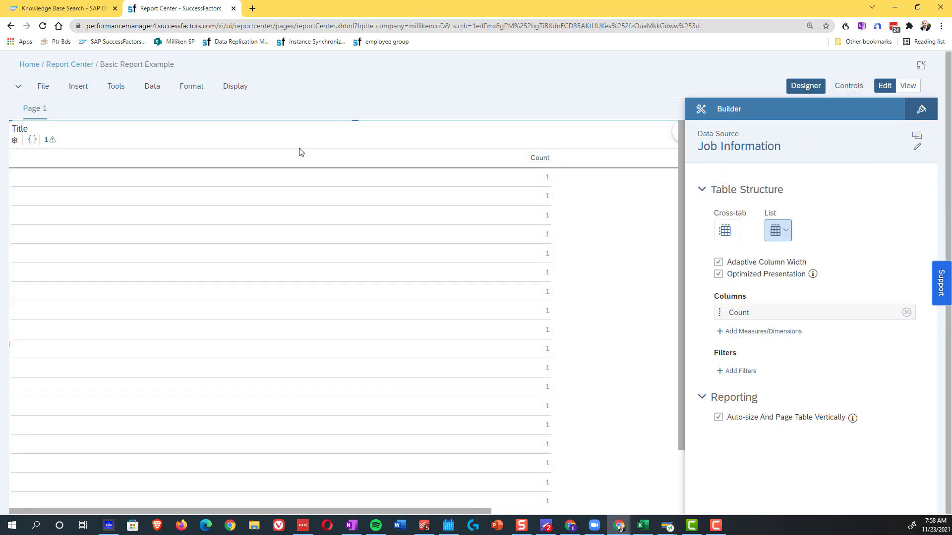
pyautogui.click(299, 151)
pyautogui.click(285, 215)
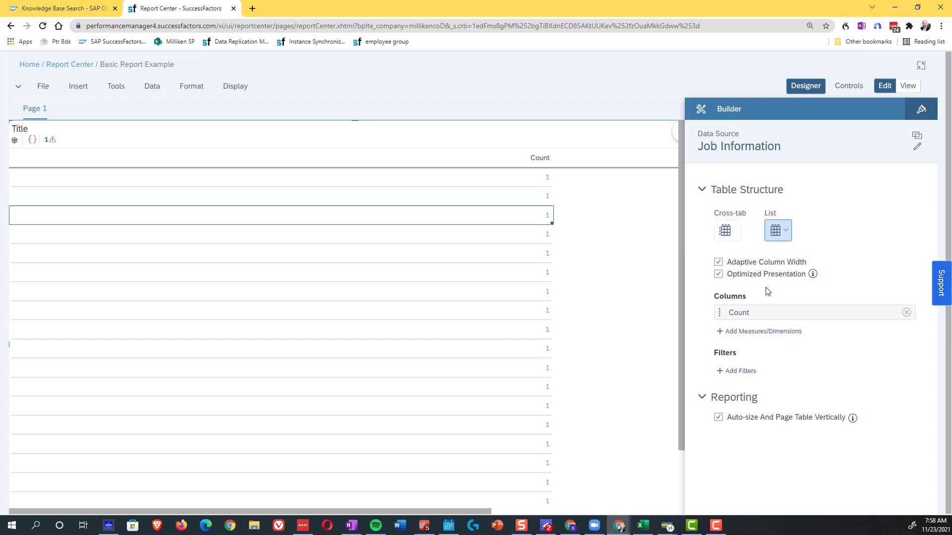
# Add Code, Last Name, Name (Business Unit), Name (Location), Person ID External, Preferred Name and Title columns; remove Count
pyautogui.click(749, 338)
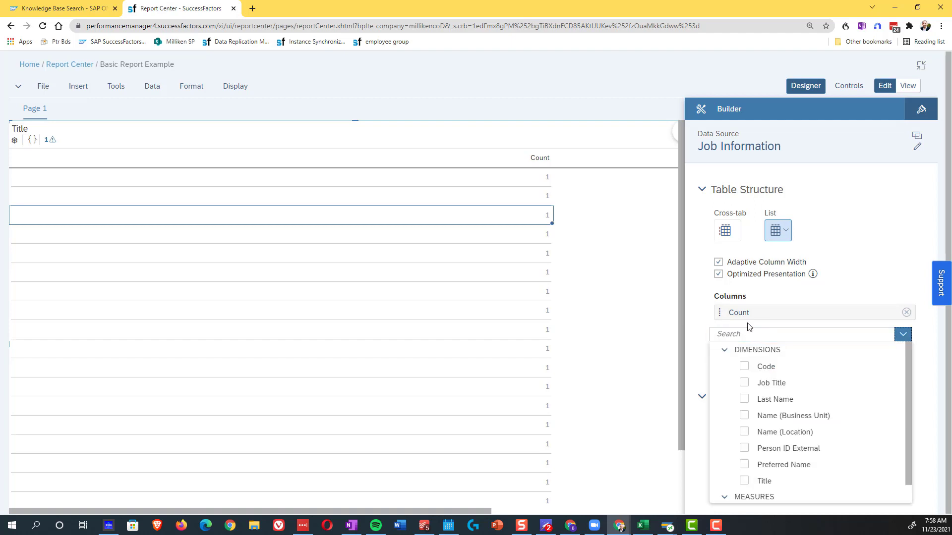
pyautogui.click(744, 366)
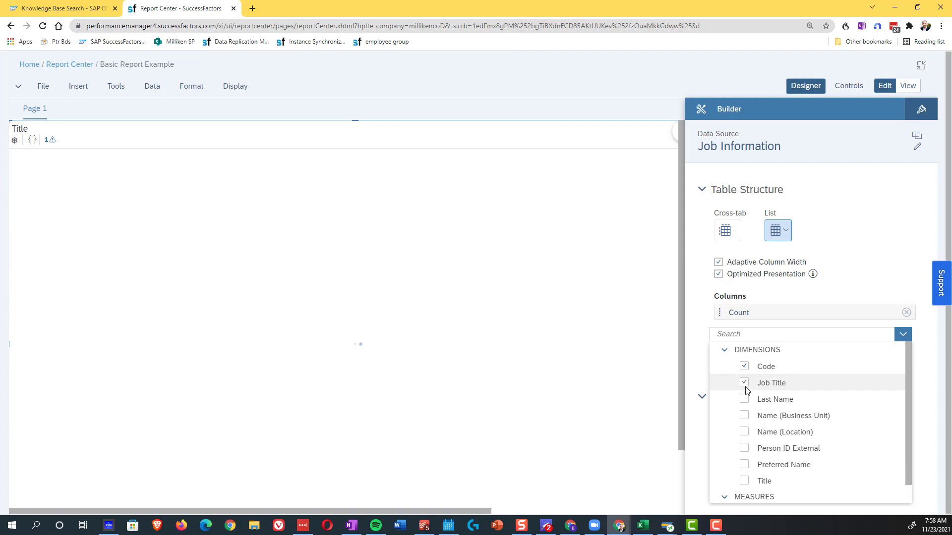
pyautogui.click(744, 400)
pyautogui.click(745, 416)
pyautogui.click(745, 432)
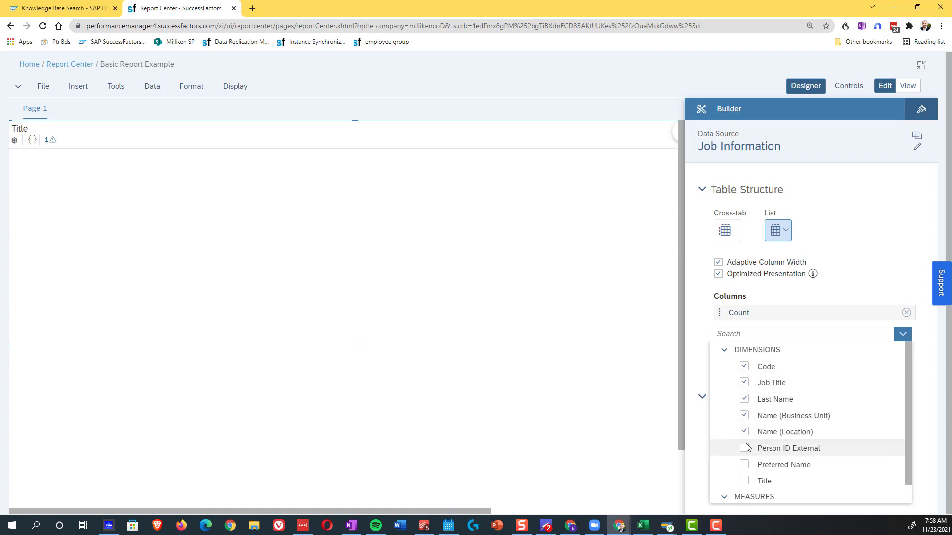
pyautogui.click(745, 448)
pyautogui.click(747, 464)
pyautogui.click(746, 480)
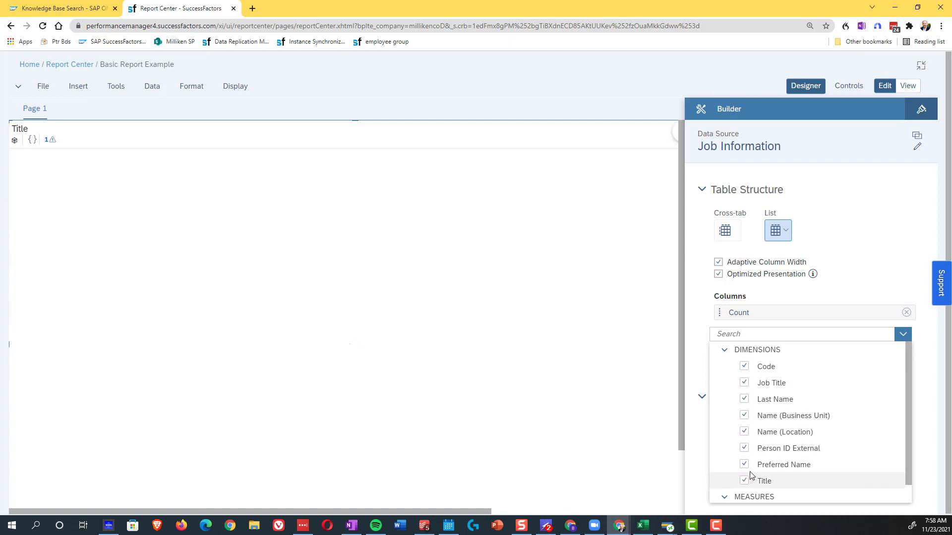
pyautogui.scroll(-1, 750, 475)
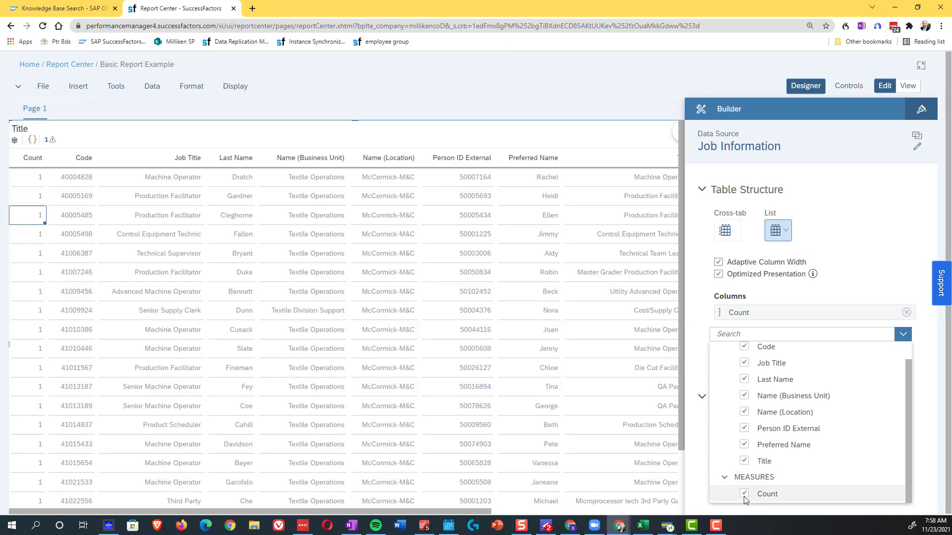
pyautogui.click(742, 495)
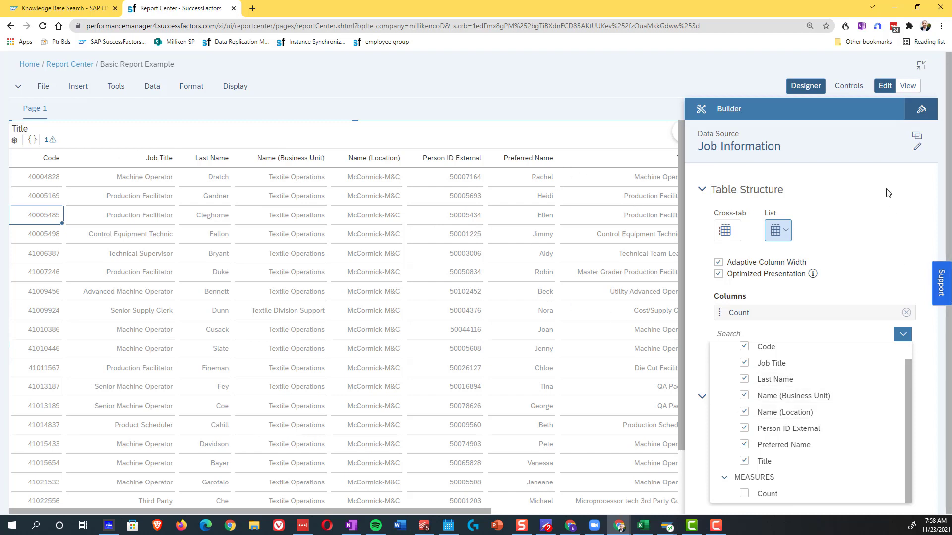
# Move Person ID External, Last Name and Preferred Name to the front, and Title before Job Title
pyautogui.click(699, 354)
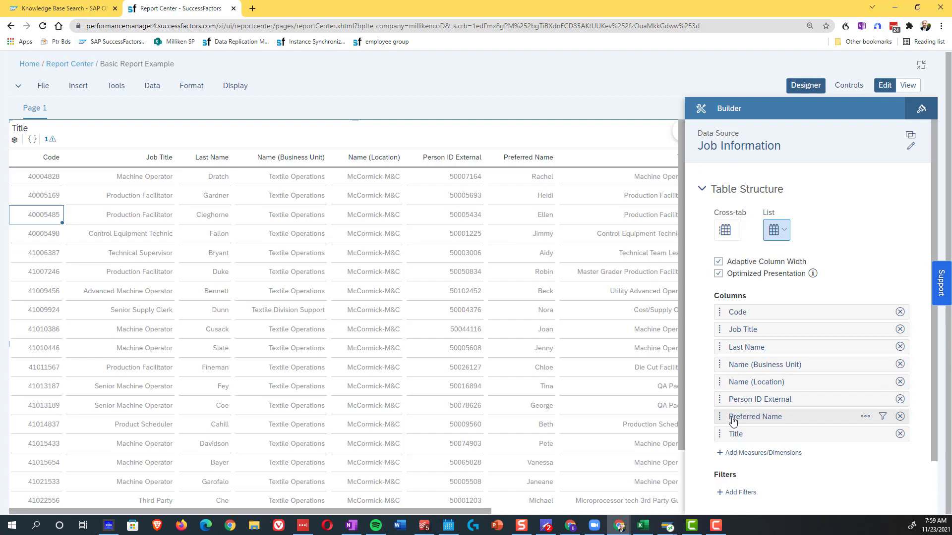
pyautogui.moveTo(727, 402); pyautogui.dragTo(718, 309)
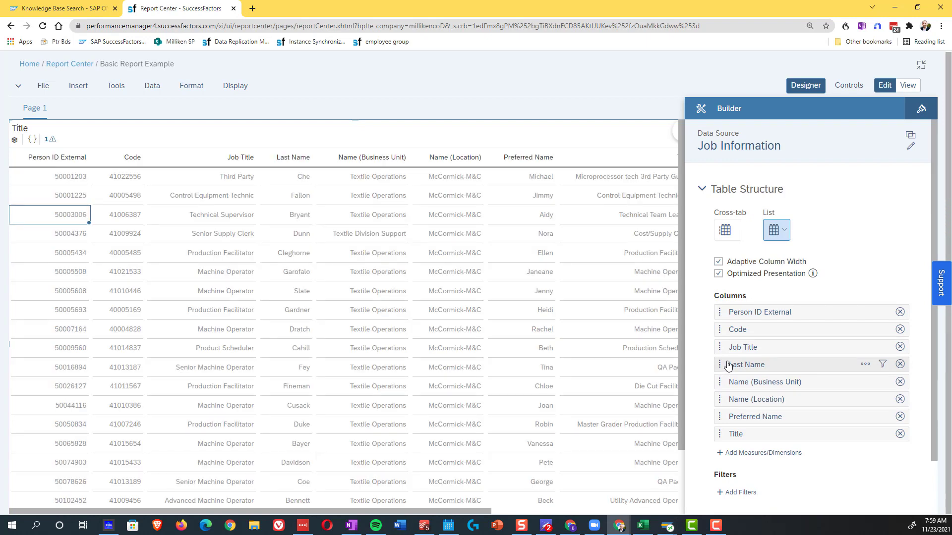
pyautogui.moveTo(727, 366); pyautogui.dragTo(732, 329)
pyautogui.moveTo(733, 417); pyautogui.dragTo(735, 346)
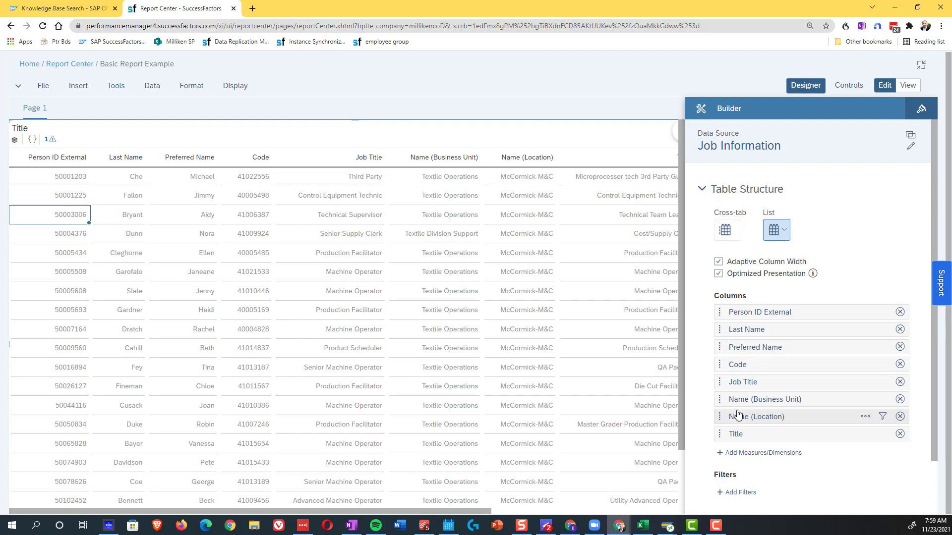
pyautogui.moveTo(740, 438); pyautogui.dragTo(746, 391)
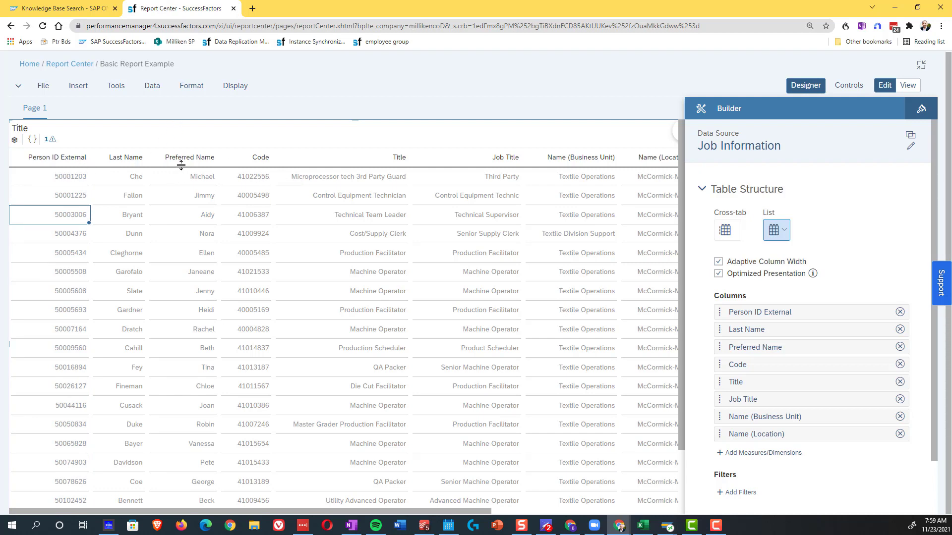
# Rename the Person ID External column to 'Employee #' and Preferred Name to 'First Name'
pyautogui.moveTo(864, 345)
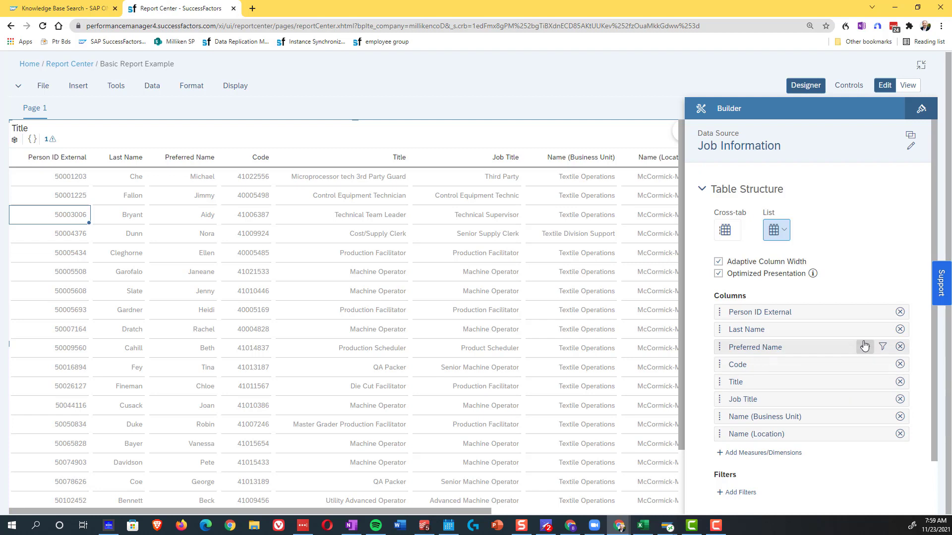
pyautogui.click(867, 313)
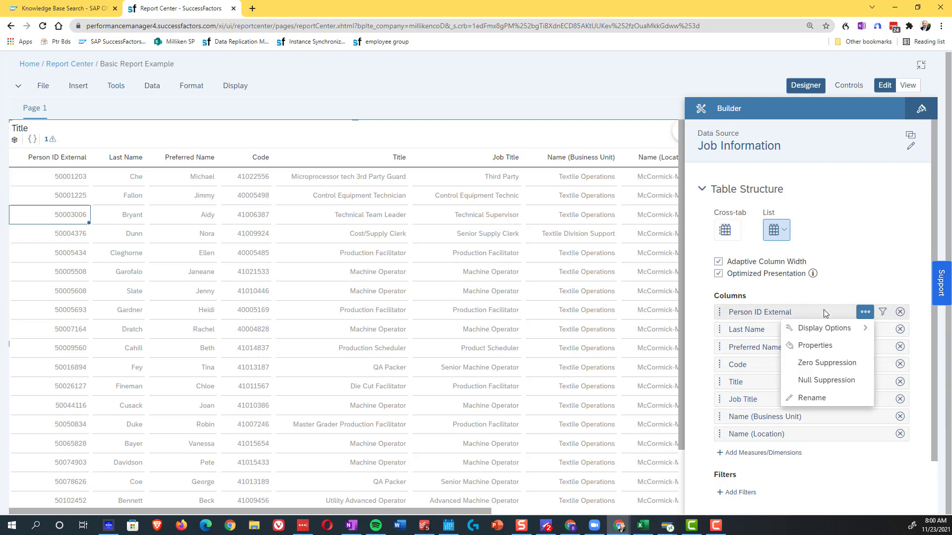
pyautogui.click(803, 399)
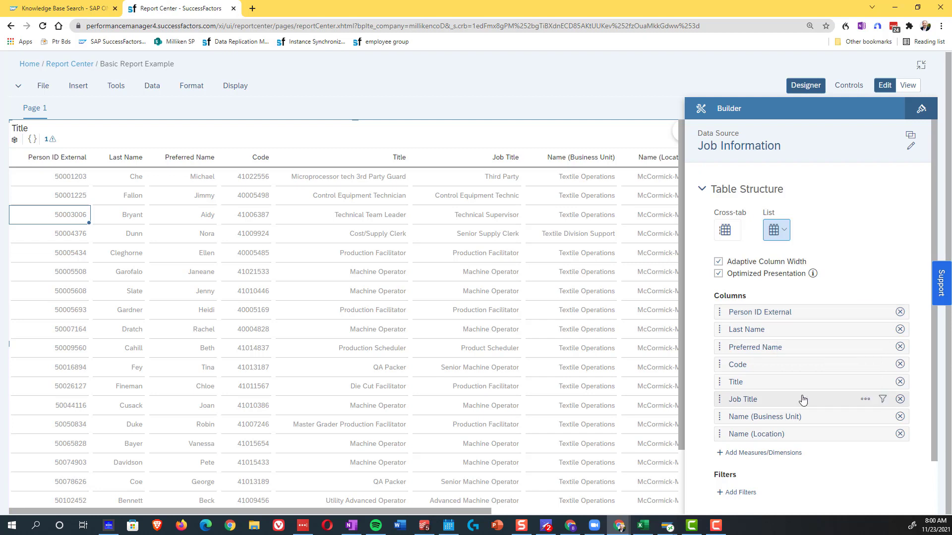
pyautogui.write('Em')
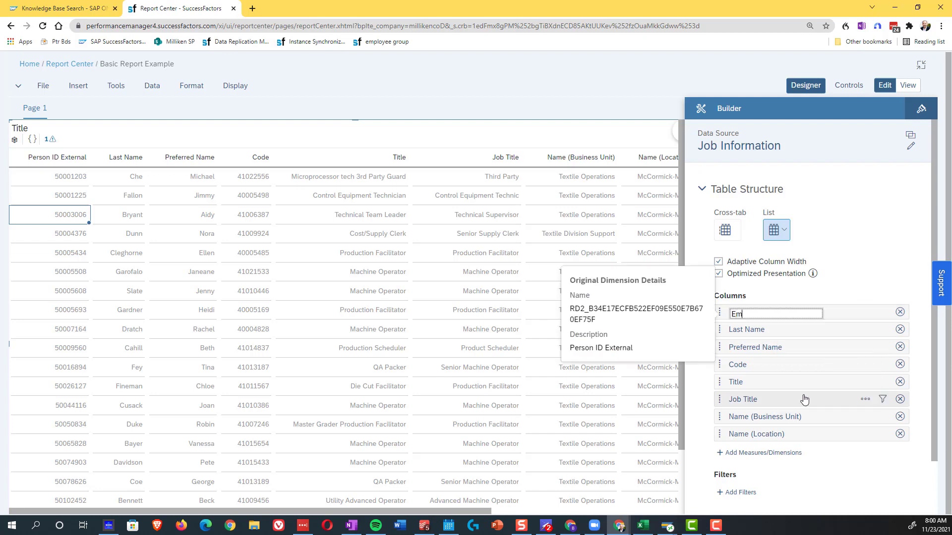
pyautogui.write('ployee #')
pyautogui.press('Return')
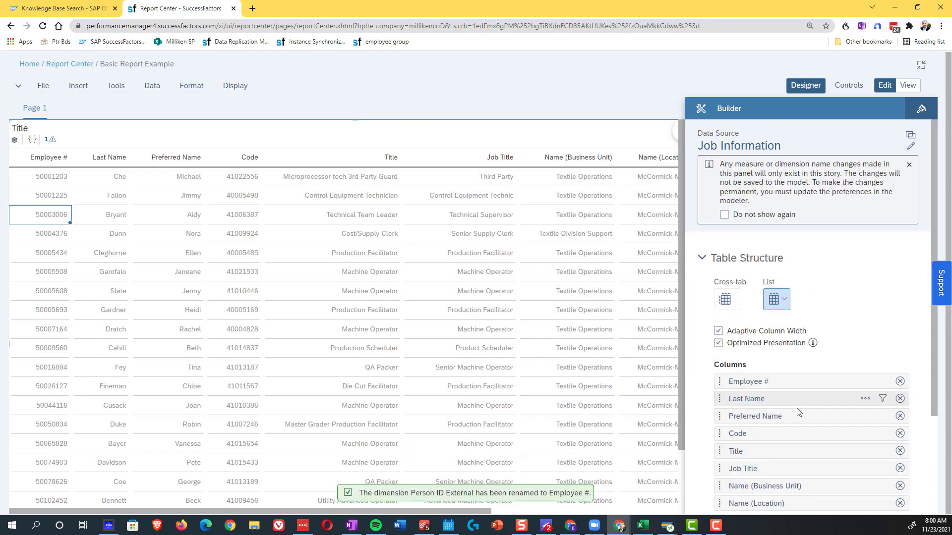
pyautogui.moveTo(790, 421)
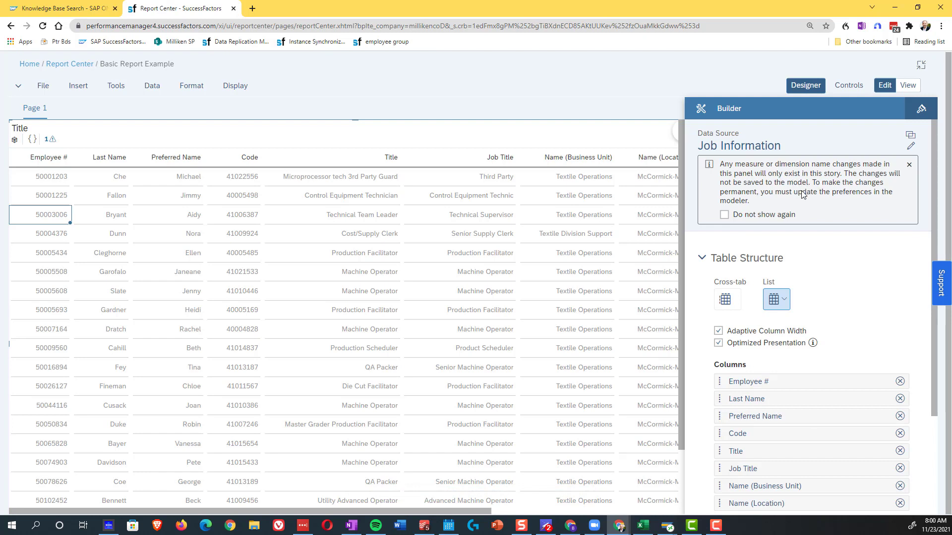
pyautogui.moveTo(837, 404)
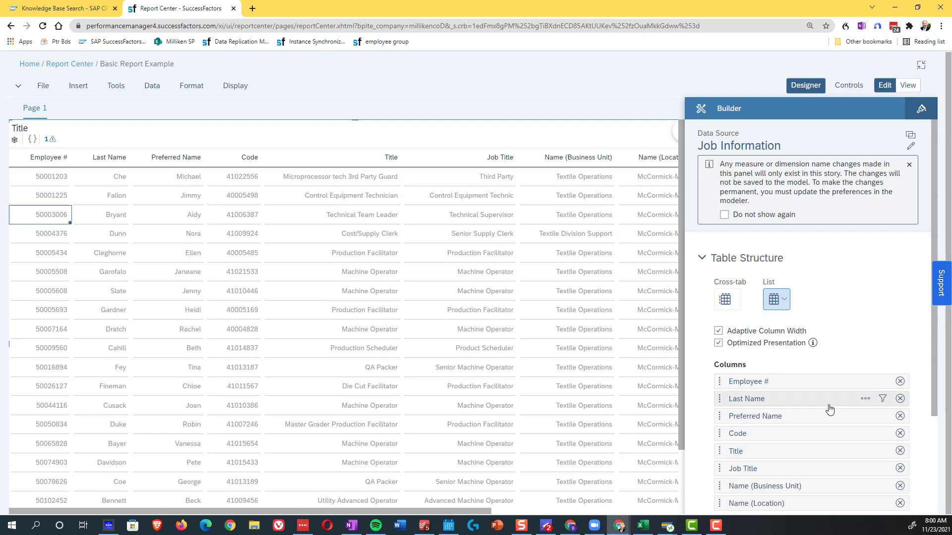
pyautogui.moveTo(824, 423)
pyautogui.click(865, 416)
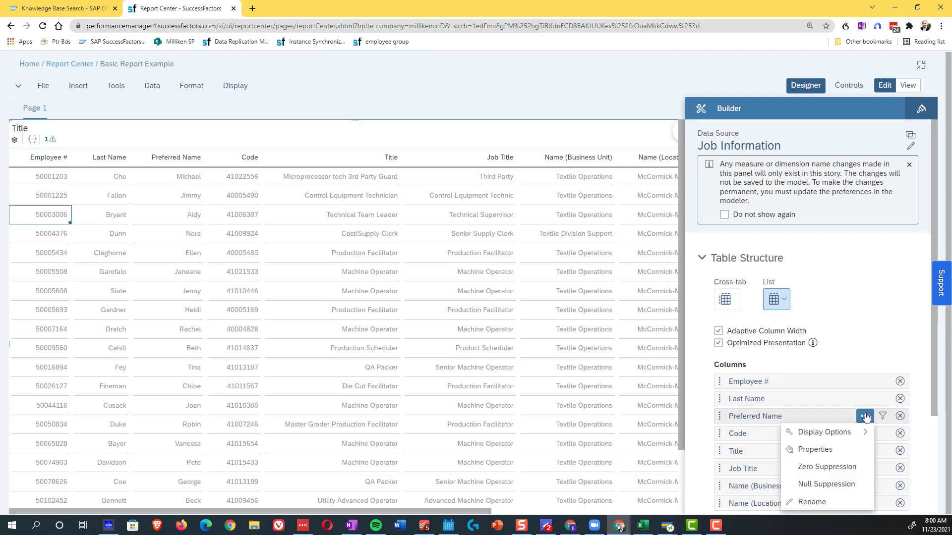
pyautogui.click(825, 501)
pyautogui.write('First')
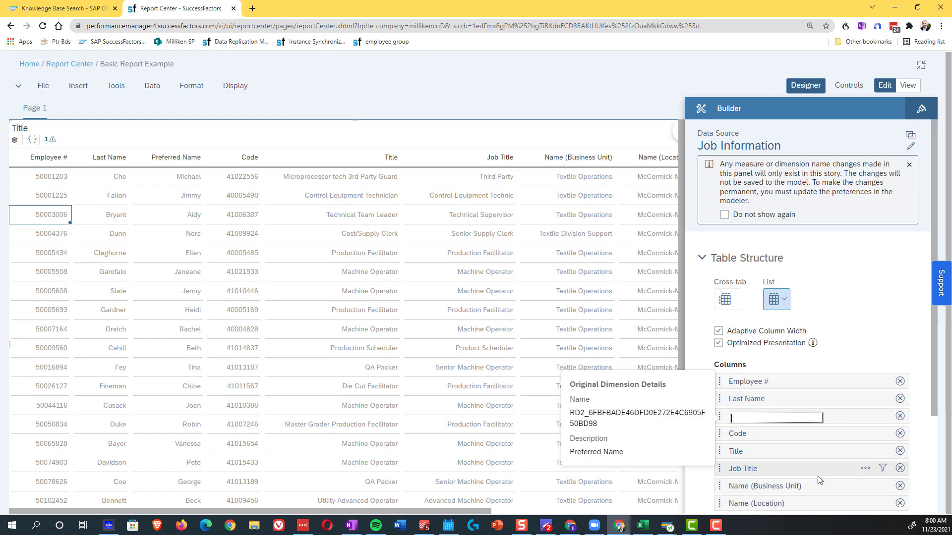
pyautogui.write(' Name')
pyautogui.press('Return')
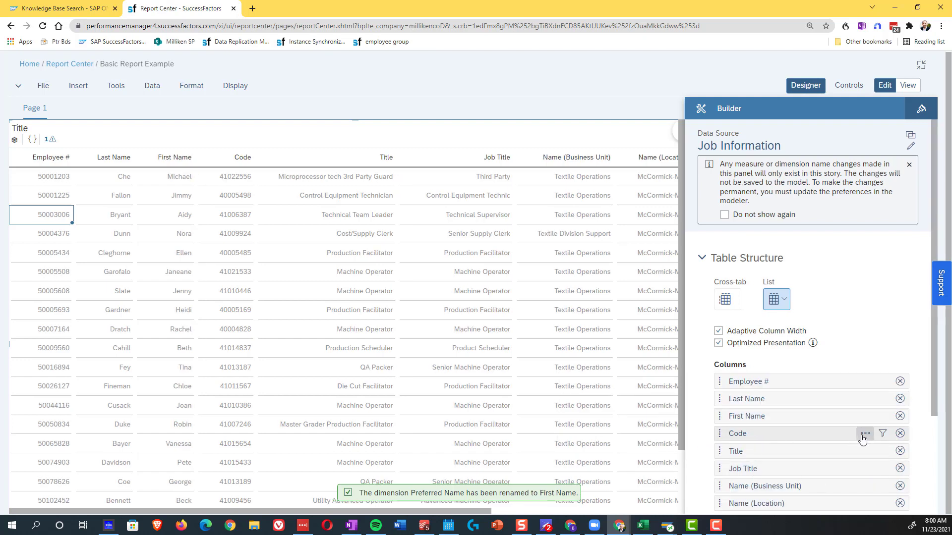
# Rename the Code column to 'Position ID' and Title to 'Position Title'
pyautogui.click(864, 435)
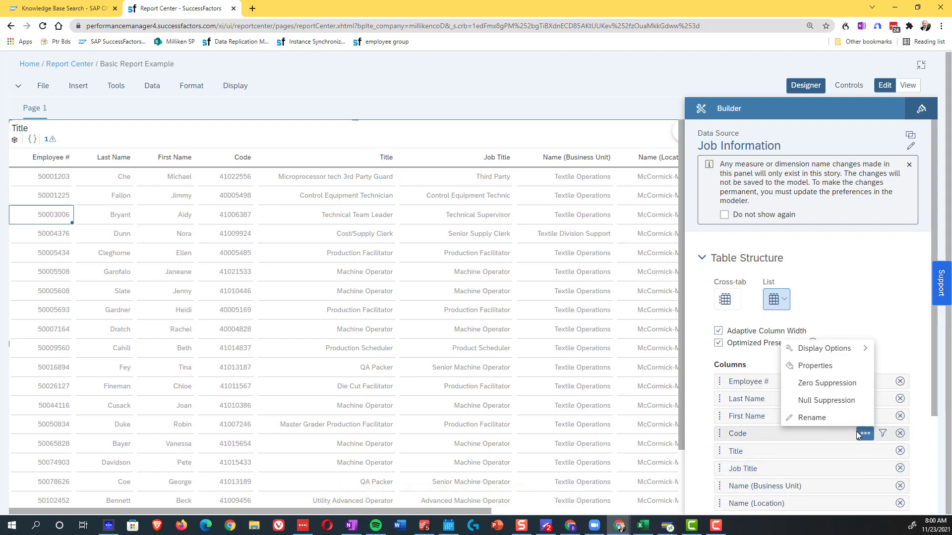
pyautogui.click(813, 418)
pyautogui.write('P')
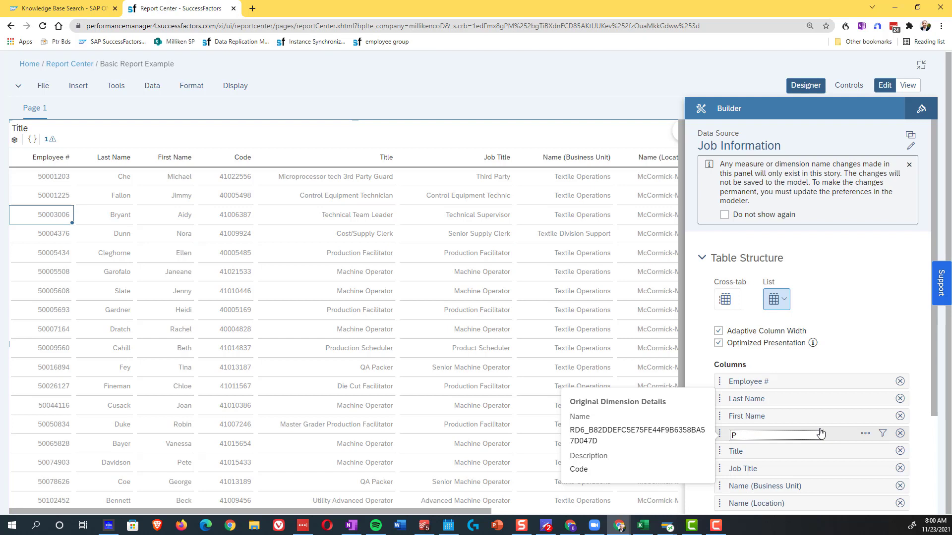
pyautogui.write('Ositionosition ID')
pyautogui.press('Return')
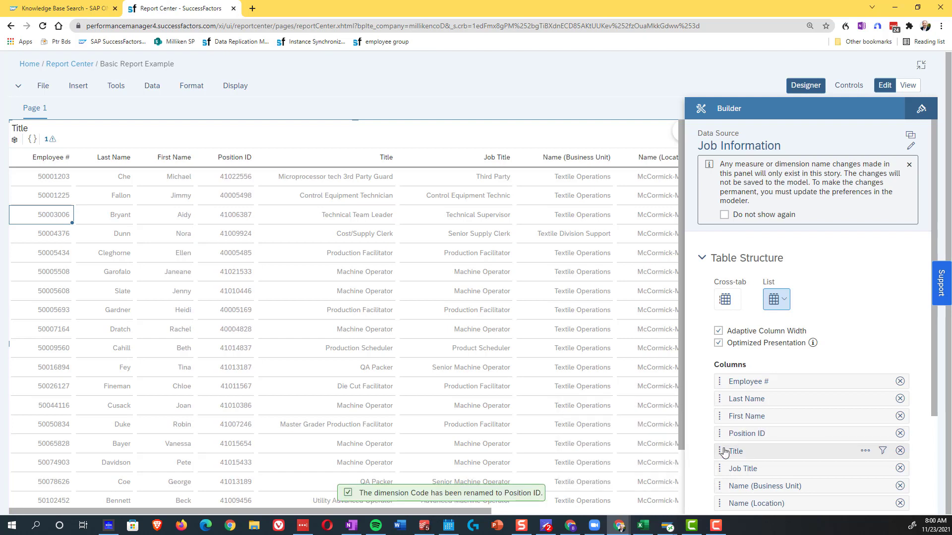
pyautogui.click(864, 452)
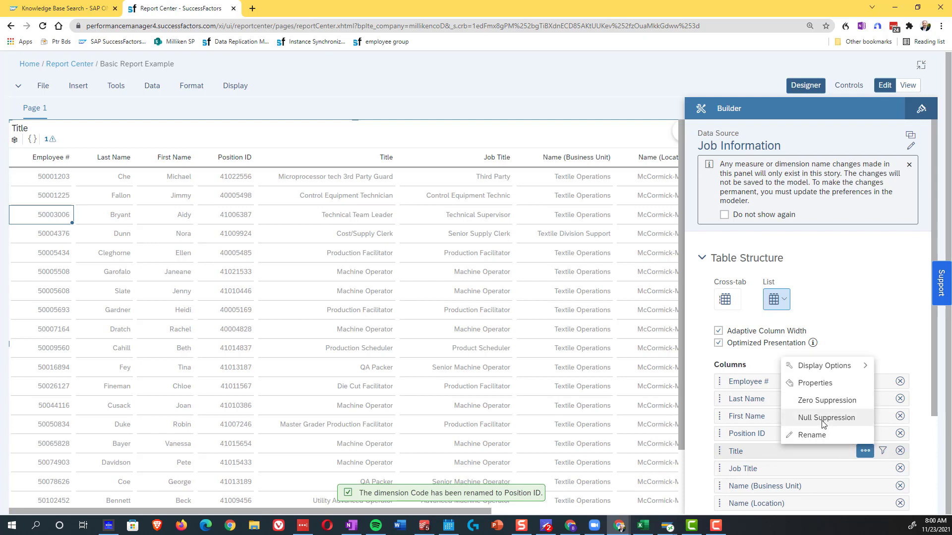
pyautogui.click(852, 436)
pyautogui.write('Position Title')
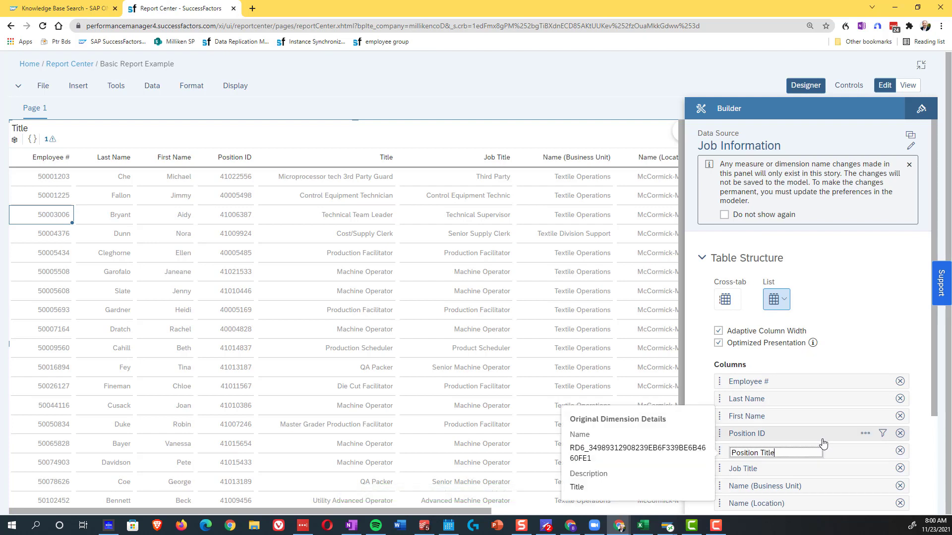
pyautogui.press('Return')
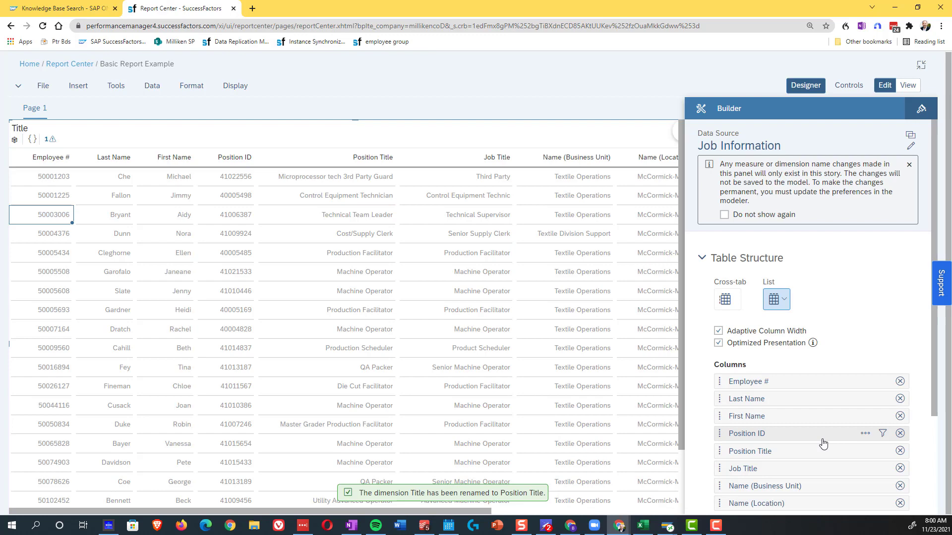
pyautogui.scroll(-3, 733, 448)
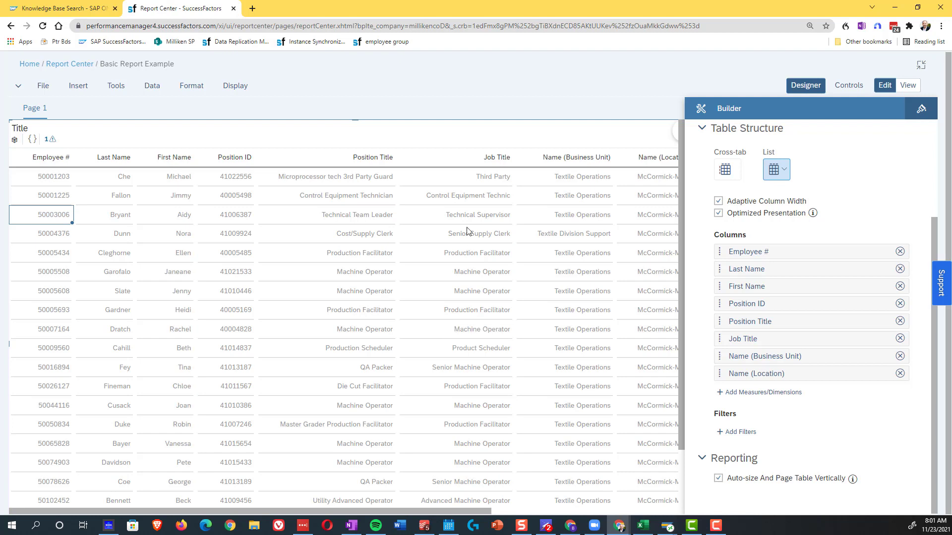
pyautogui.click(885, 86)
pyautogui.click(738, 435)
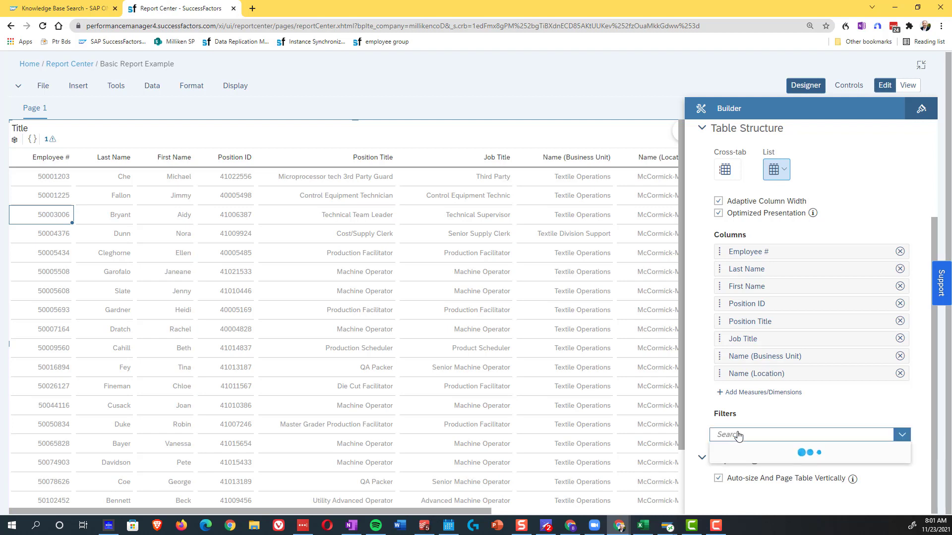
pyautogui.click(706, 404)
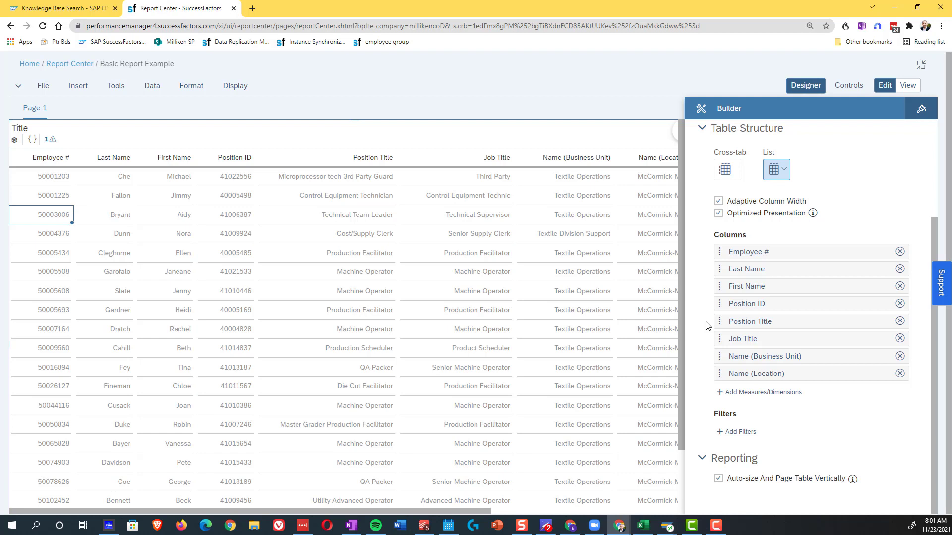
# Show the story in view mode with the toolbar row hidden so the table has more room
pyautogui.click(907, 86)
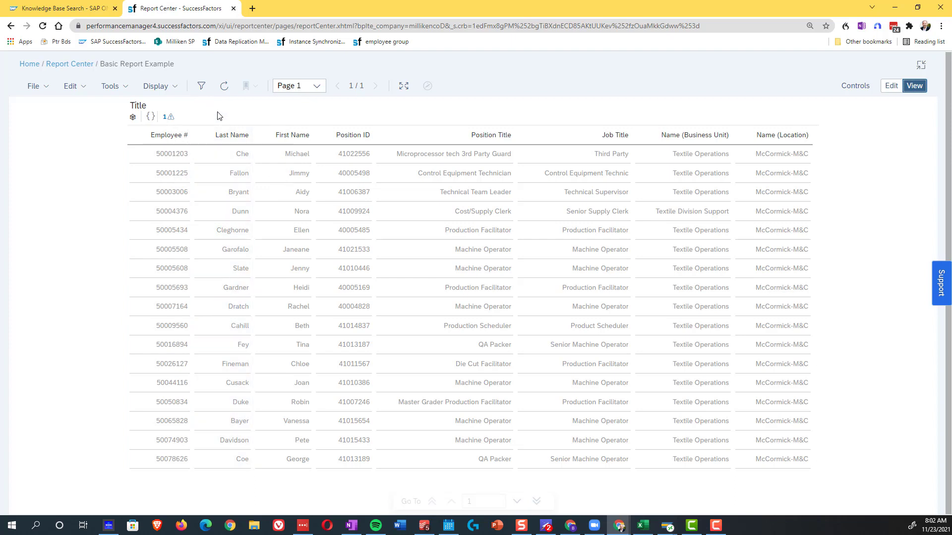
pyautogui.click(402, 86)
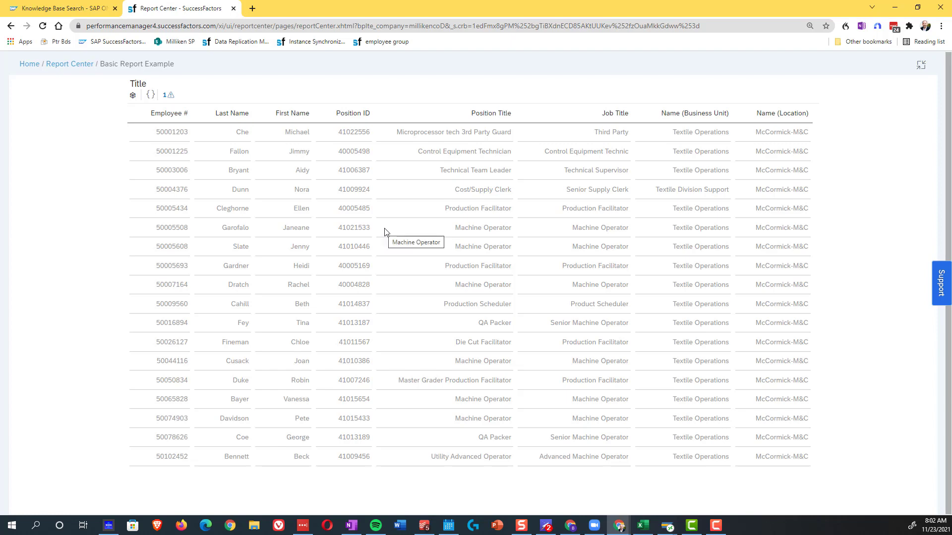
pyautogui.moveTo(192, 79)
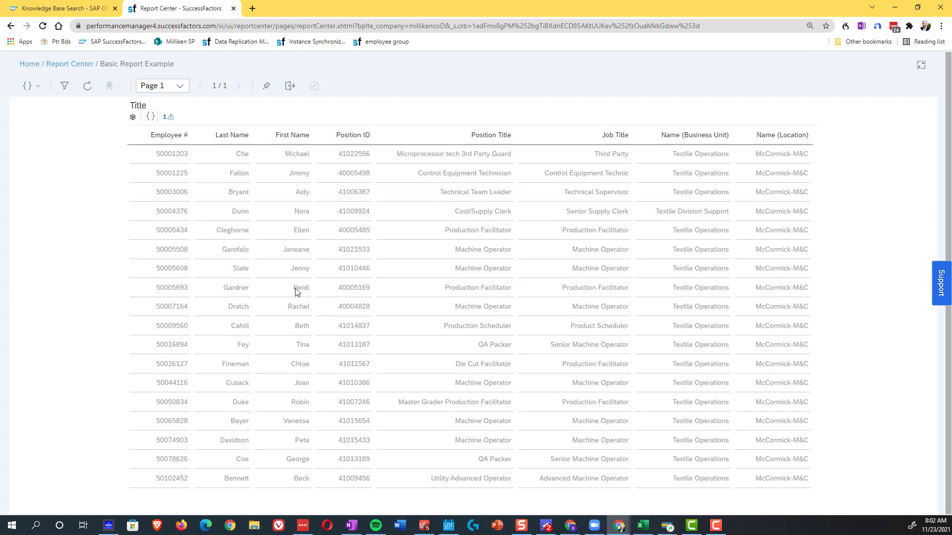
# Export the table via Table Functions > Export with File Type XLSX
pyautogui.click(409, 230)
pyautogui.rightClick(409, 230)
pyautogui.moveTo(453, 331)
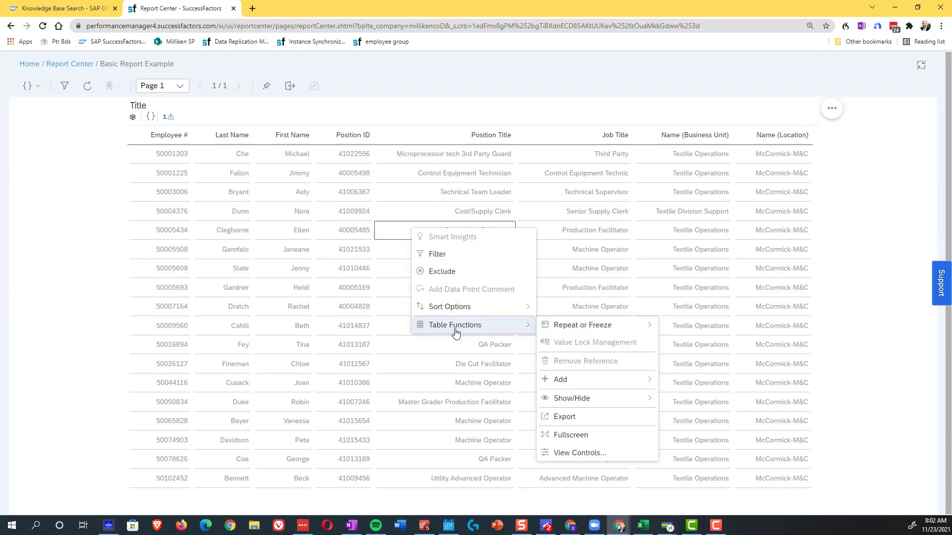
pyautogui.scroll(-1, 621, 495)
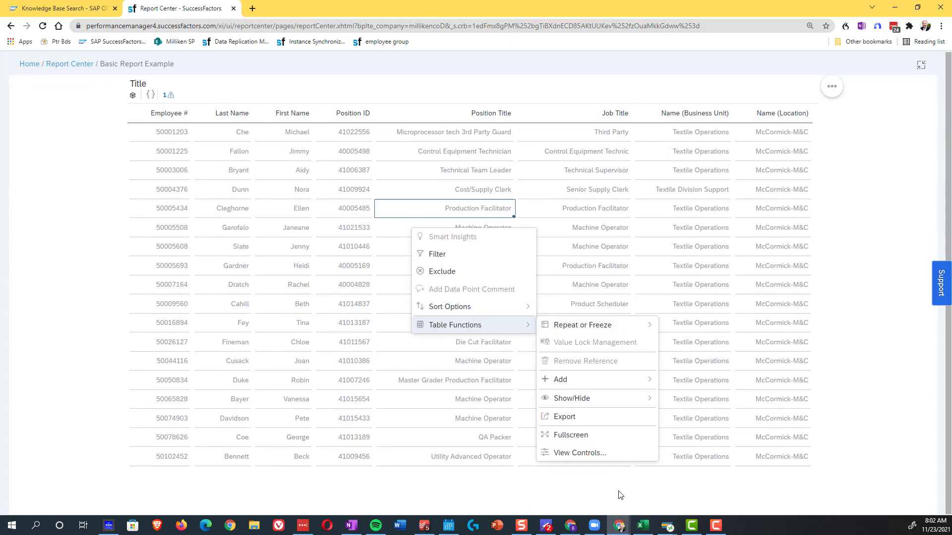
pyautogui.click(575, 419)
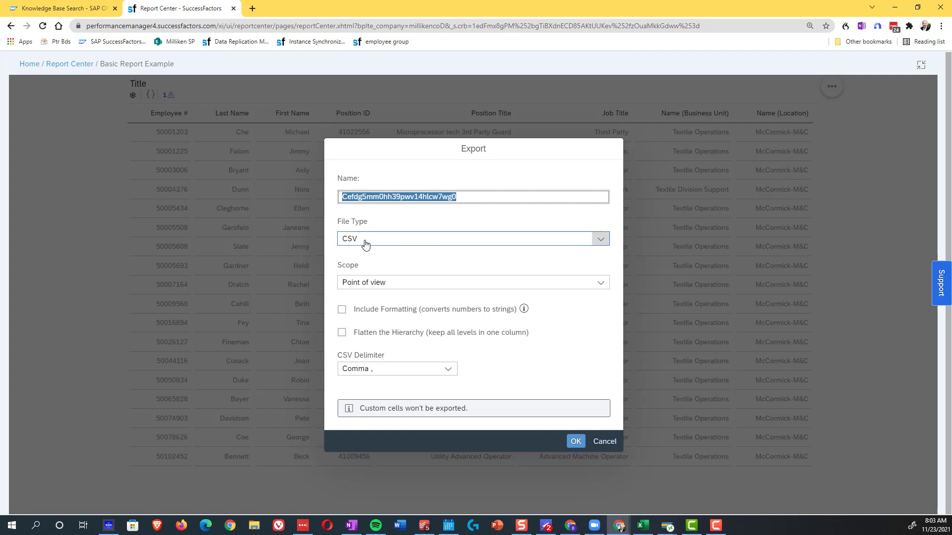
pyautogui.click(600, 240)
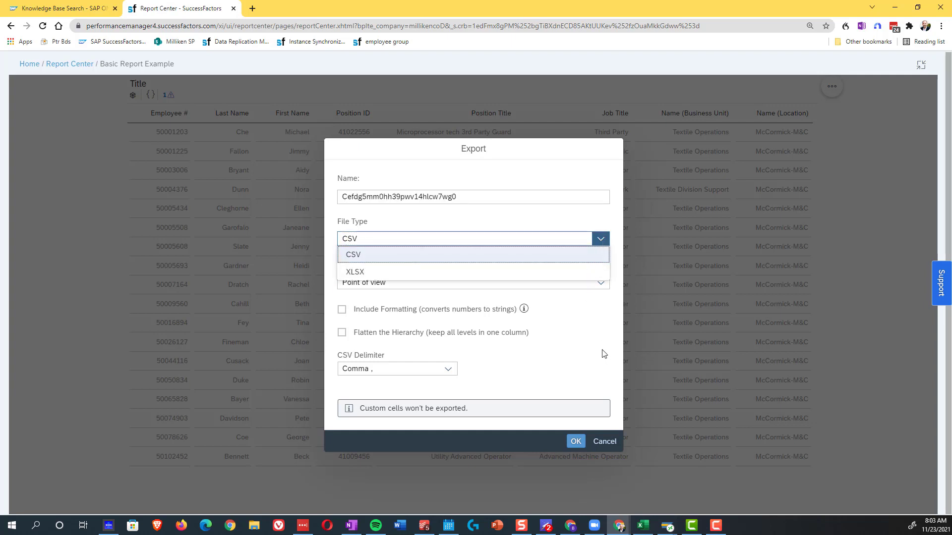
pyautogui.click(355, 271)
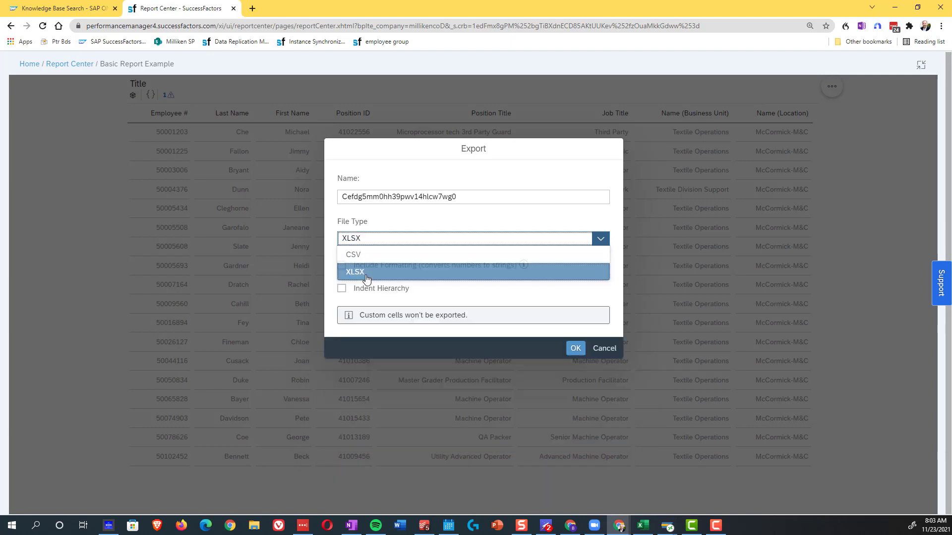
pyautogui.click(573, 395)
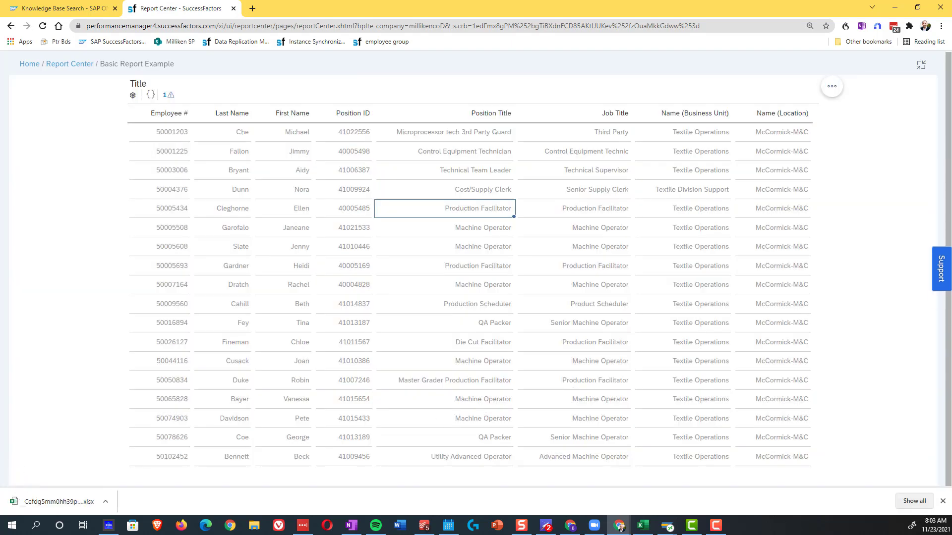
# Check the downloaded workbook in Excel, close it, and switch back to the browser report
pyautogui.click(85, 501)
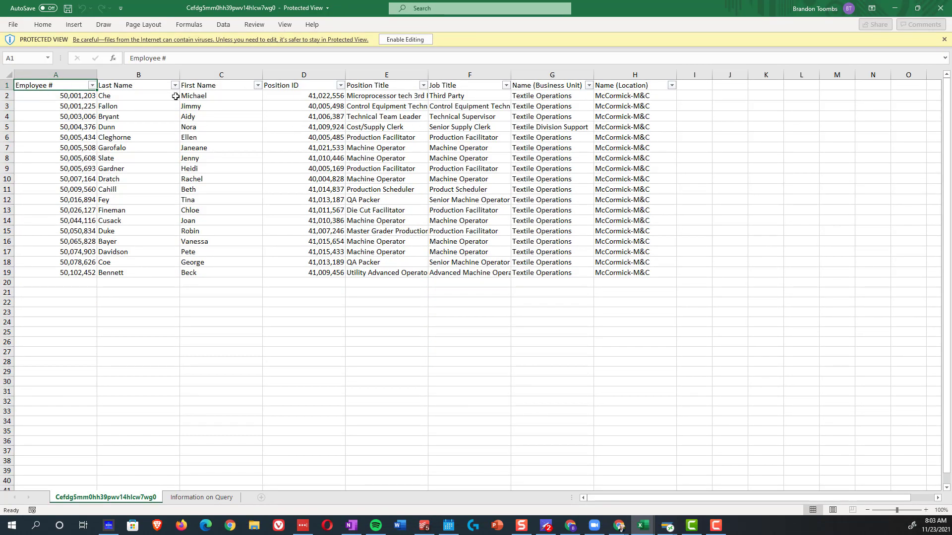
pyautogui.click(938, 11)
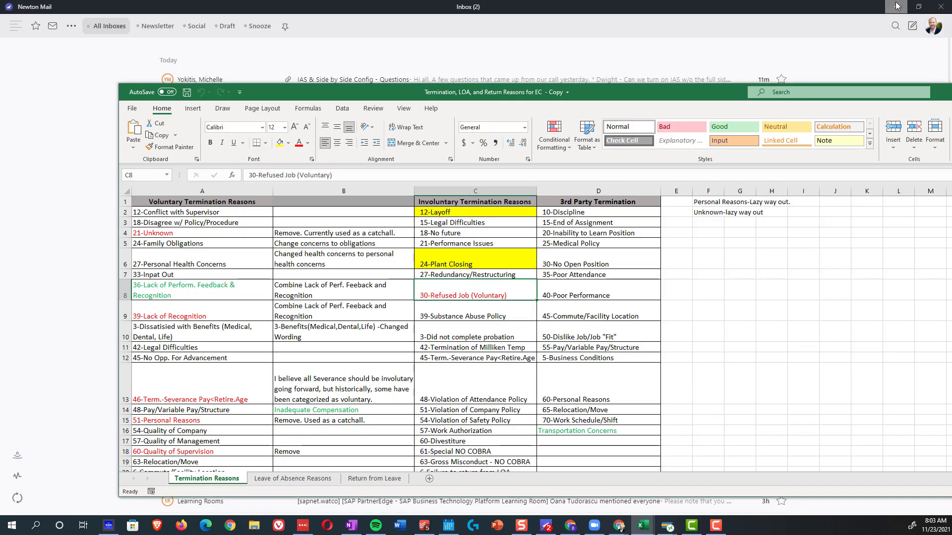
pyautogui.moveTo(636, 95); pyautogui.dragTo(501, 93)
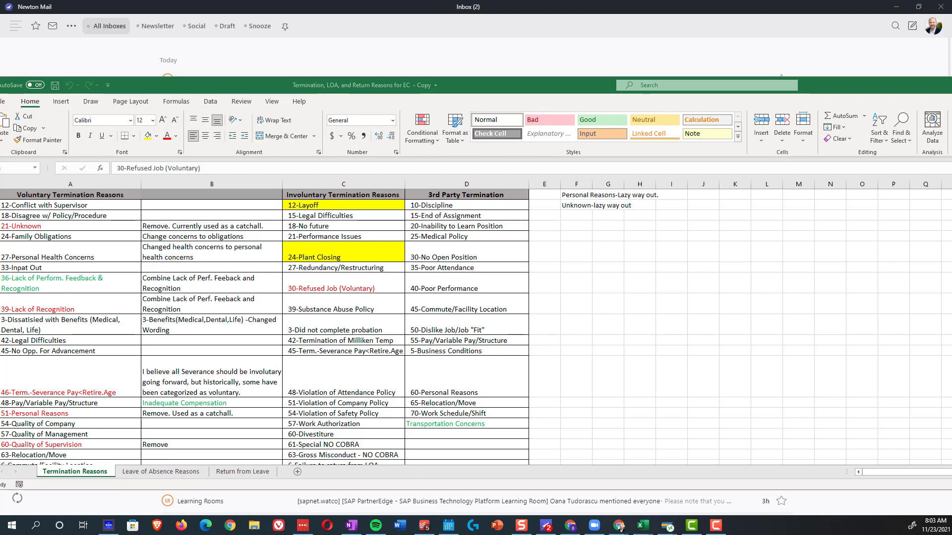
pyautogui.click(619, 525)
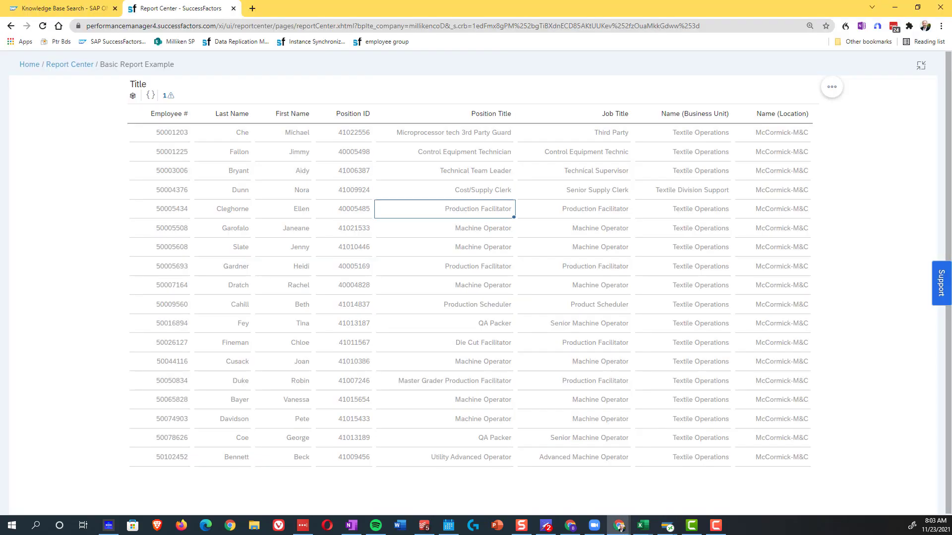
# Leave the full-screen view of the Basic Report Example story
pyautogui.click(103, 197)
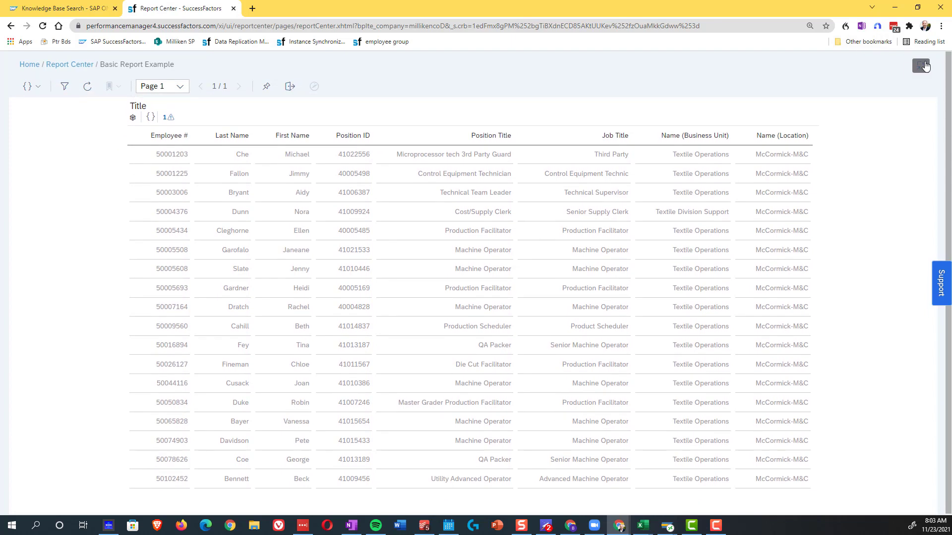
pyautogui.click(923, 65)
pyautogui.click(908, 63)
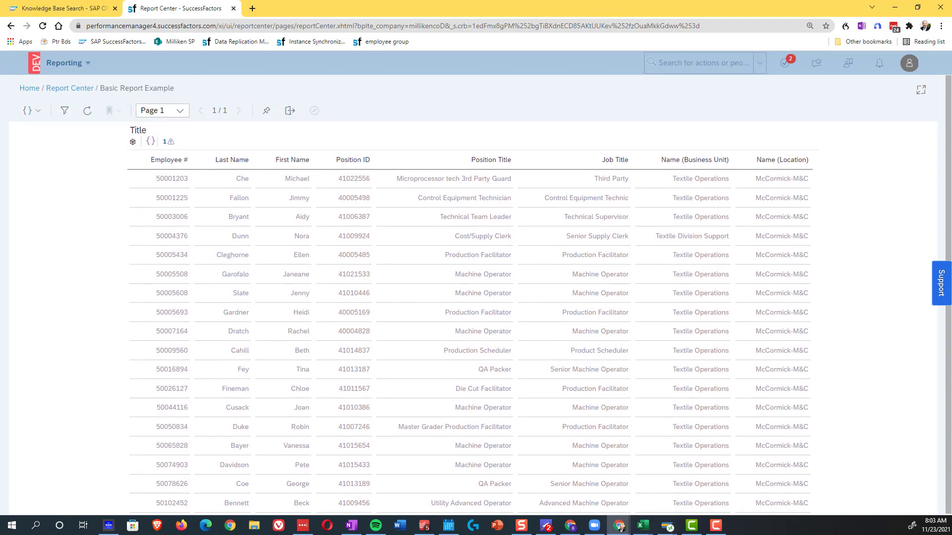
# Save the story with File > Save and return to the Report Center list
pyautogui.click(288, 111)
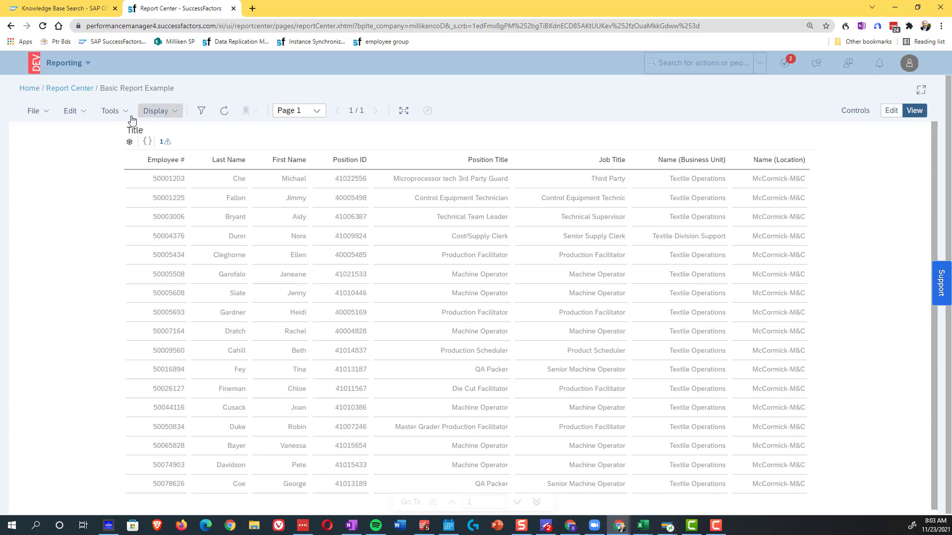
pyautogui.click(33, 111)
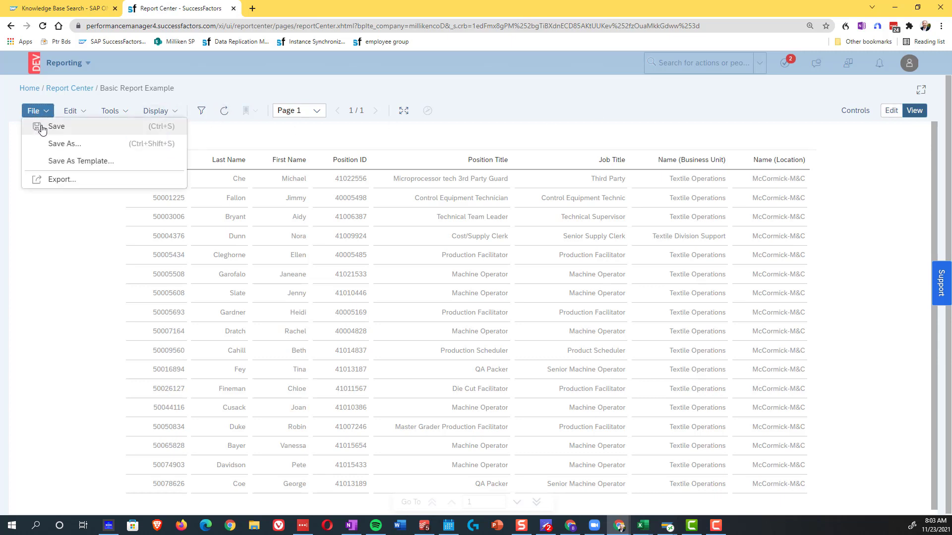
pyautogui.click(52, 133)
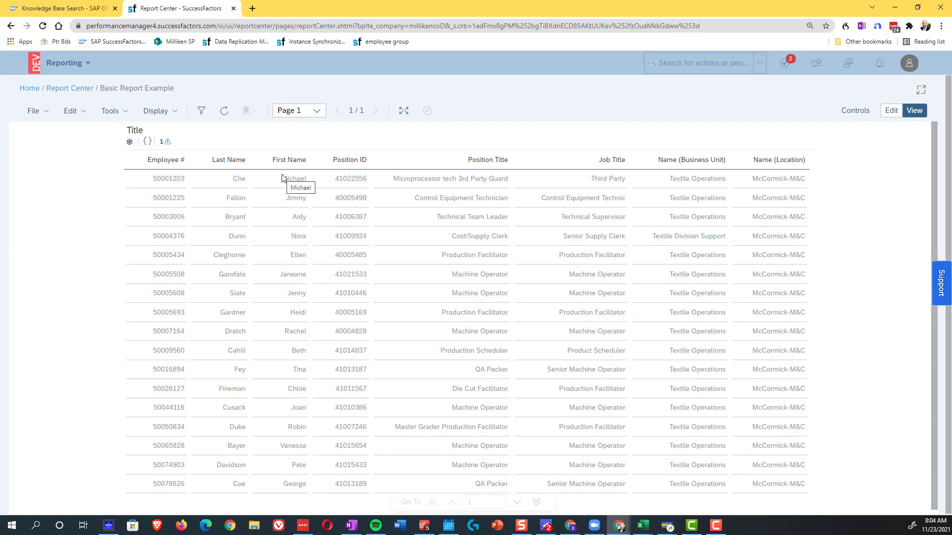
pyautogui.hotkey('ctrl', 's')
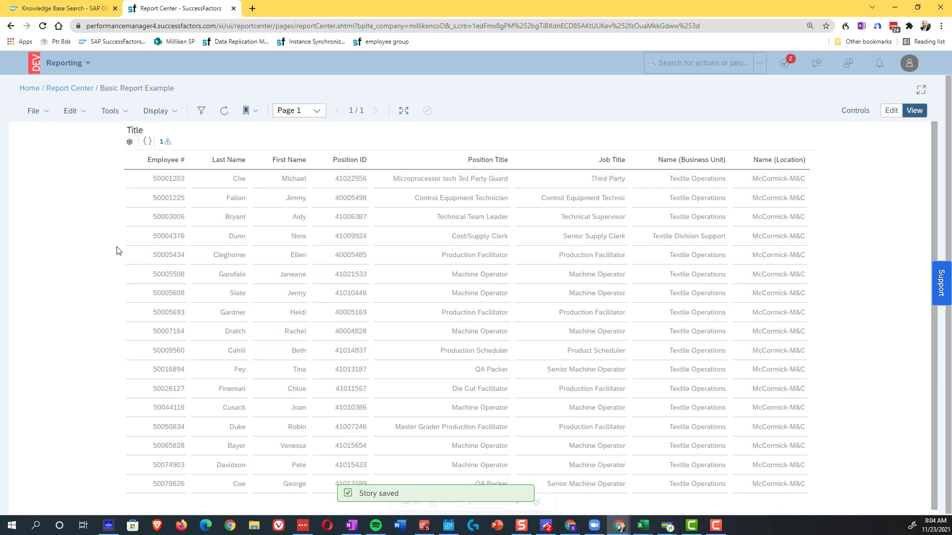
pyautogui.click(72, 90)
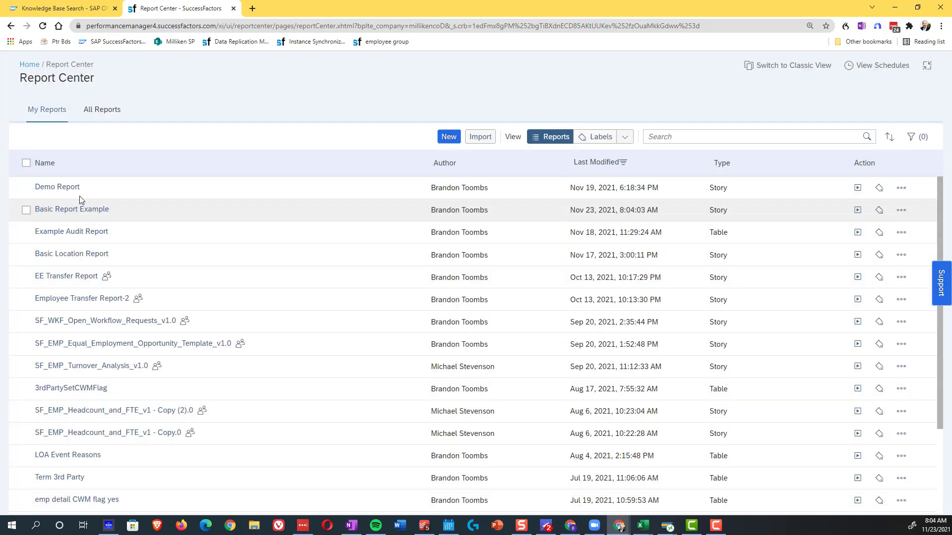
# Check the Basic Report Example row and open its '...' action menu
pyautogui.click(26, 210)
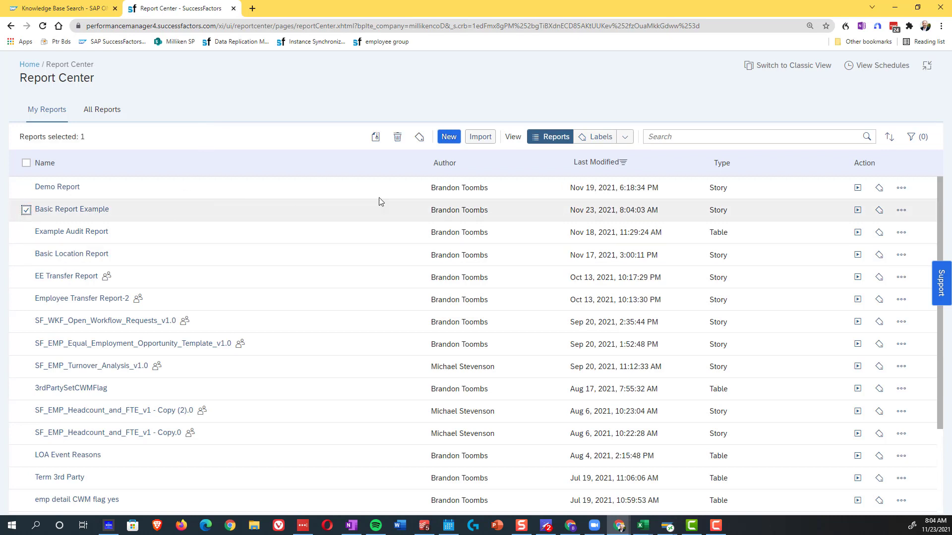
pyautogui.click(901, 211)
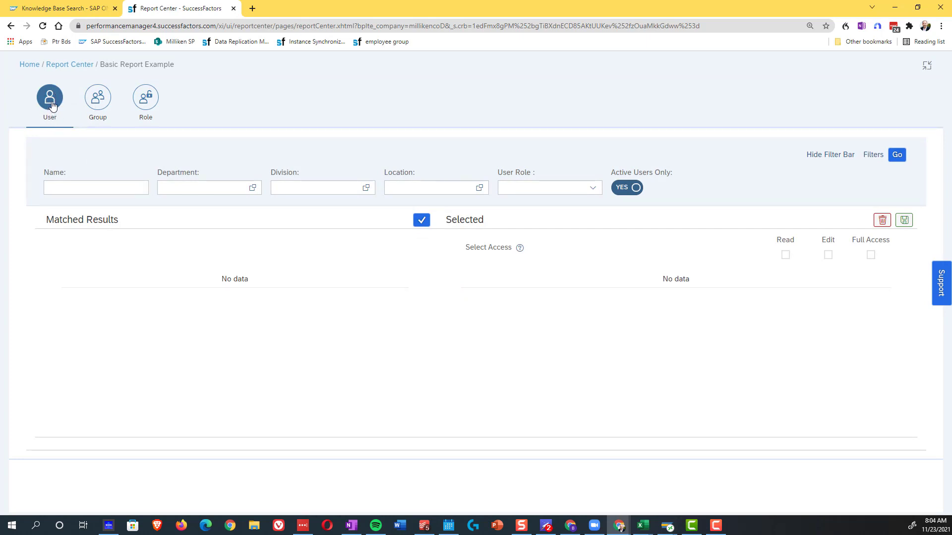
# Look over the Group sharing options and Group Type list, then switch to Role search
pyautogui.click(100, 106)
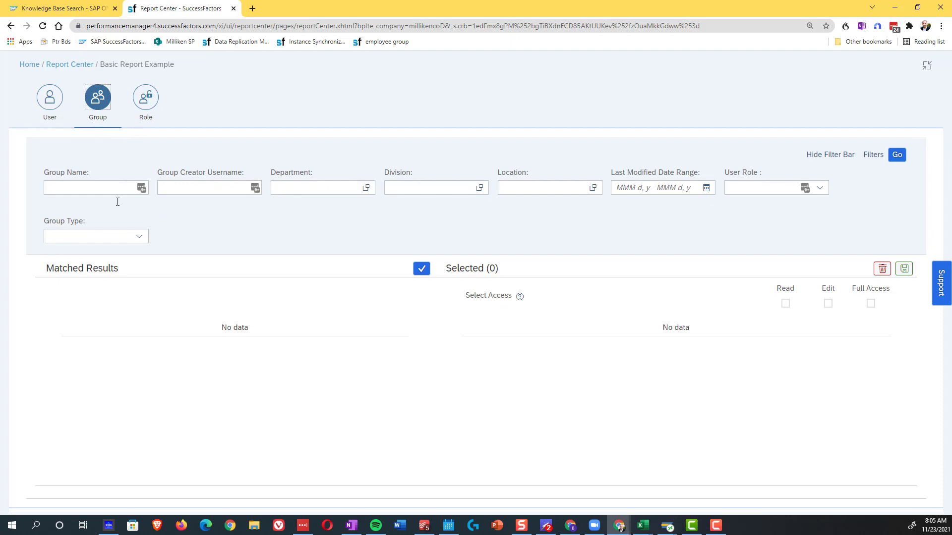
pyautogui.click(139, 236)
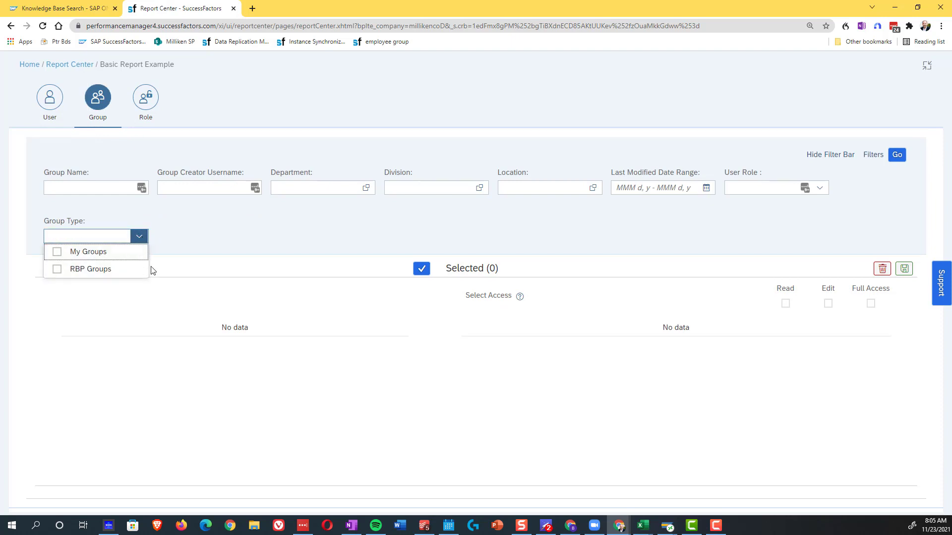
pyautogui.click(191, 233)
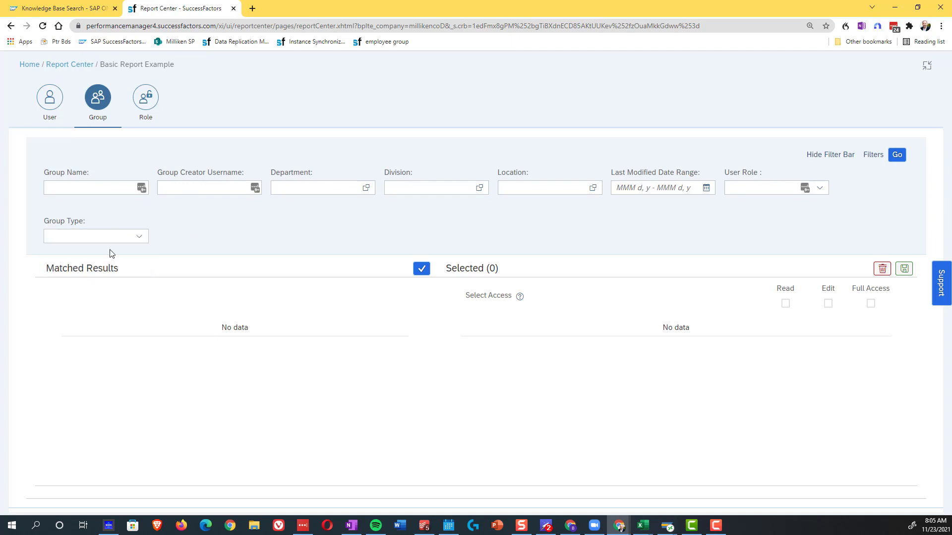
pyautogui.click(145, 99)
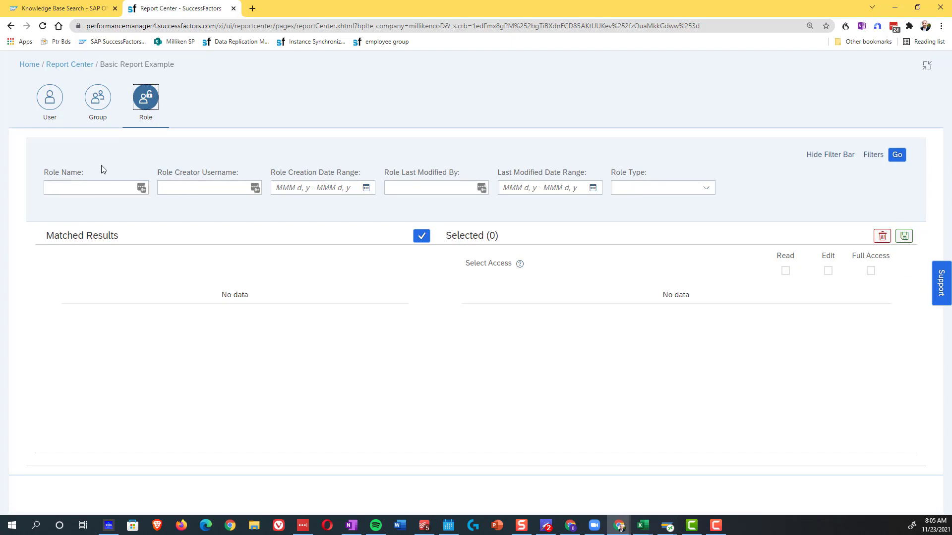
# Search roles for 'Super' and select Super Admin with Read access for the story
pyautogui.click(96, 192)
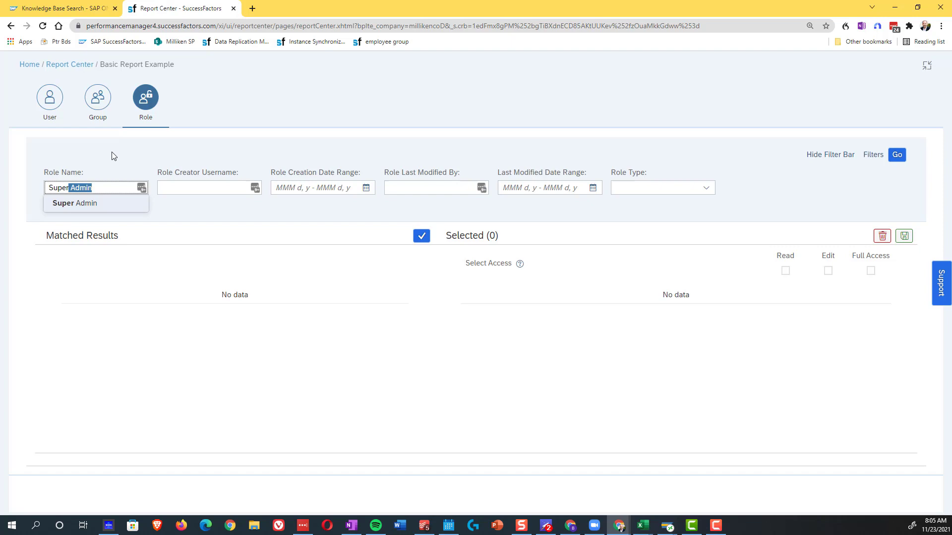
pyautogui.press('Return')
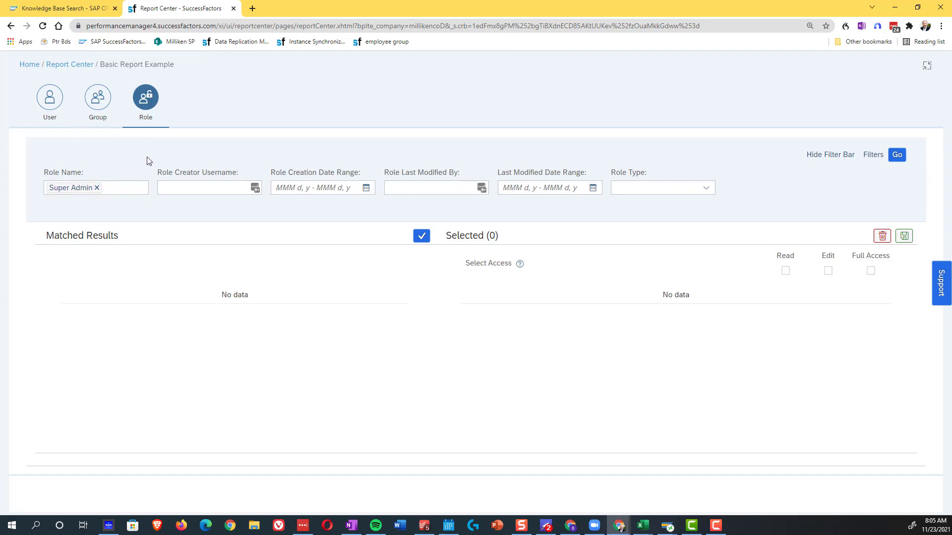
pyautogui.click(896, 154)
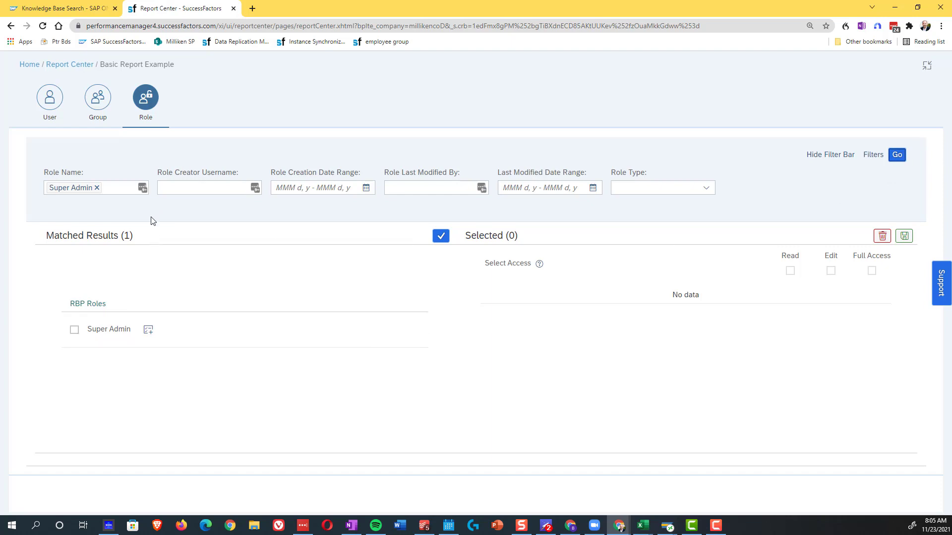
pyautogui.click(74, 329)
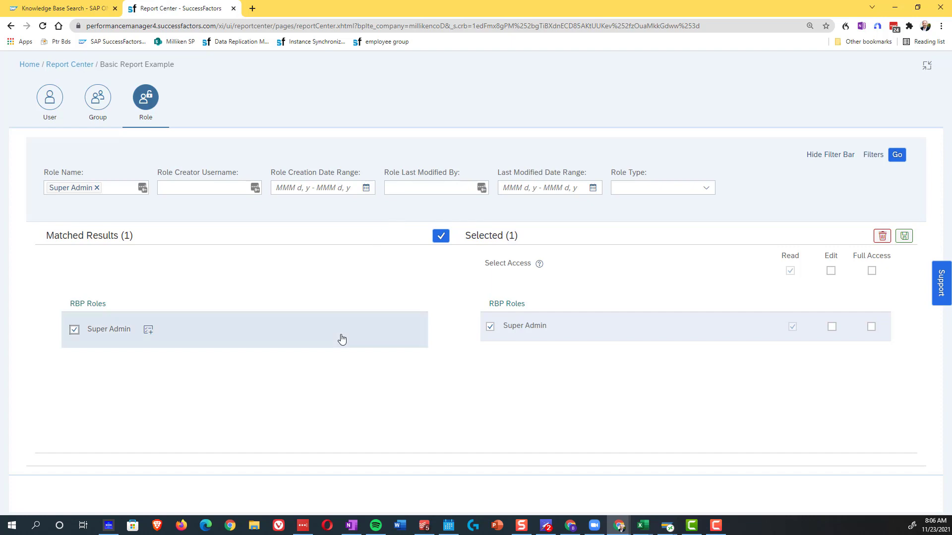
pyautogui.click(303, 412)
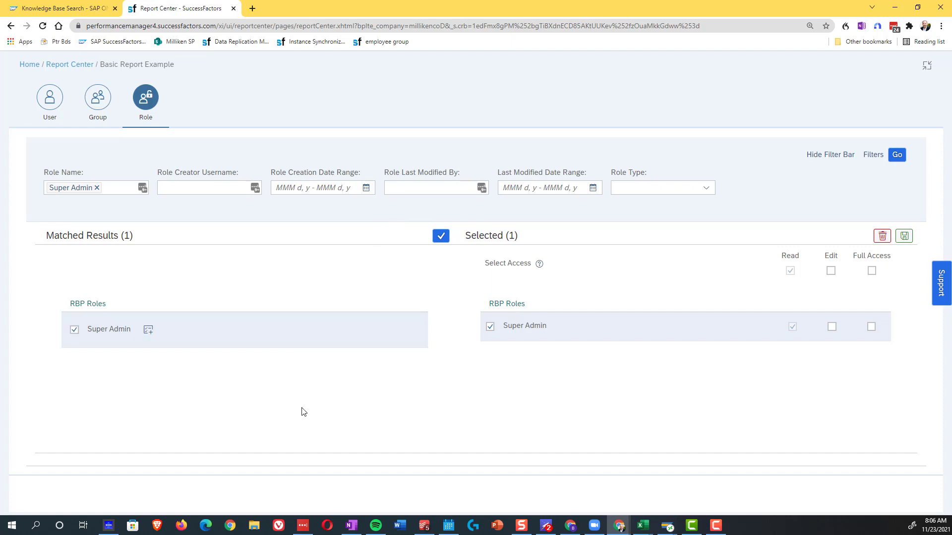